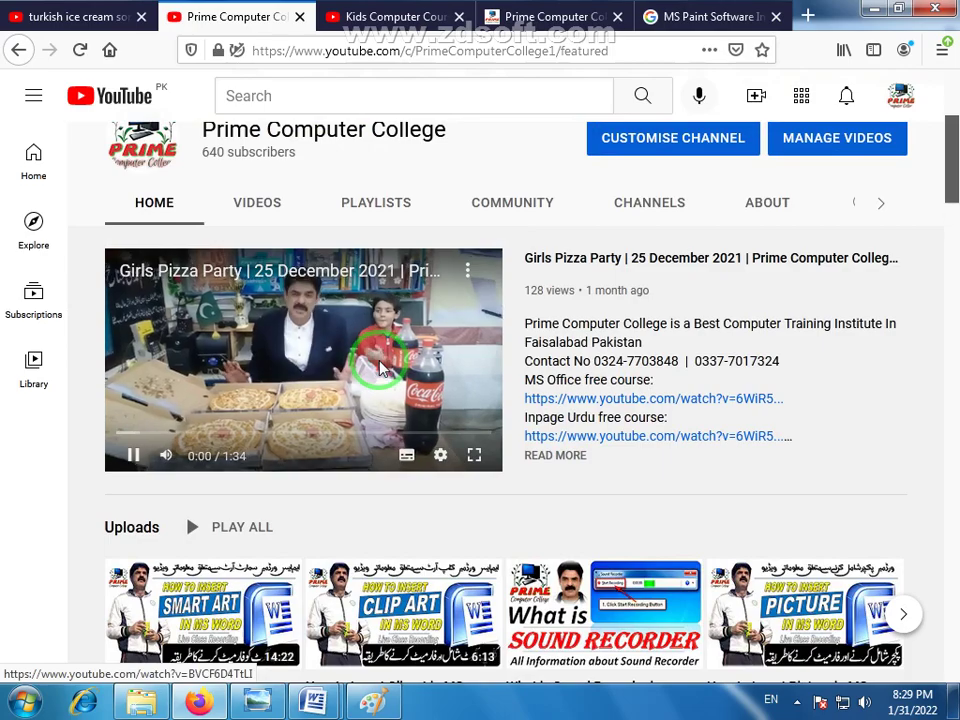
- Look through the course playlists on the YouTube channel's home page, down to the MS Paint and Basic IT Course rows
{"action": "scroll", "coordinate": [688, 470], "scroll_direction": "down", "scroll_amount": 5}
{"action": "scroll", "coordinate": [686, 462], "scroll_direction": "down", "scroll_amount": 10}
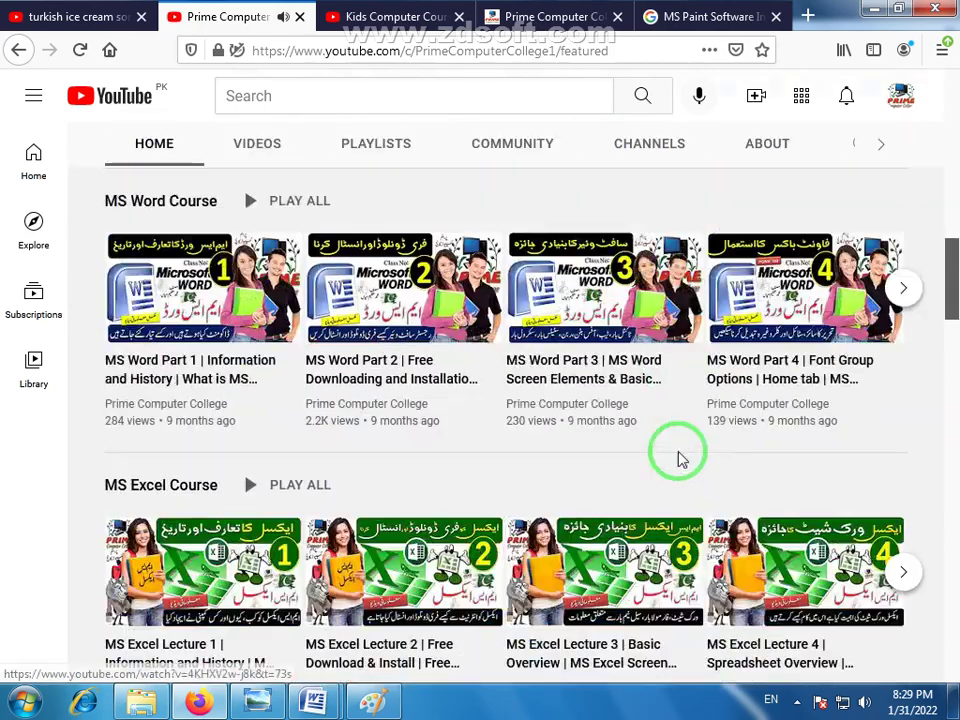
{"action": "scroll", "coordinate": [686, 453], "scroll_direction": "down", "scroll_amount": 7}
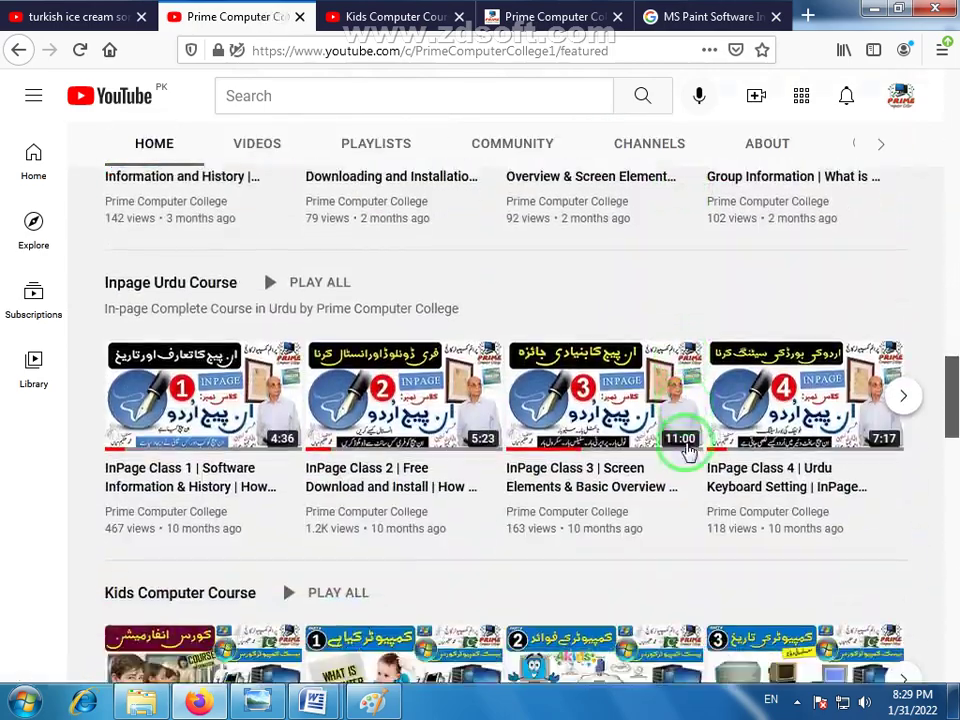
{"action": "scroll", "coordinate": [678, 458], "scroll_direction": "down", "scroll_amount": 3}
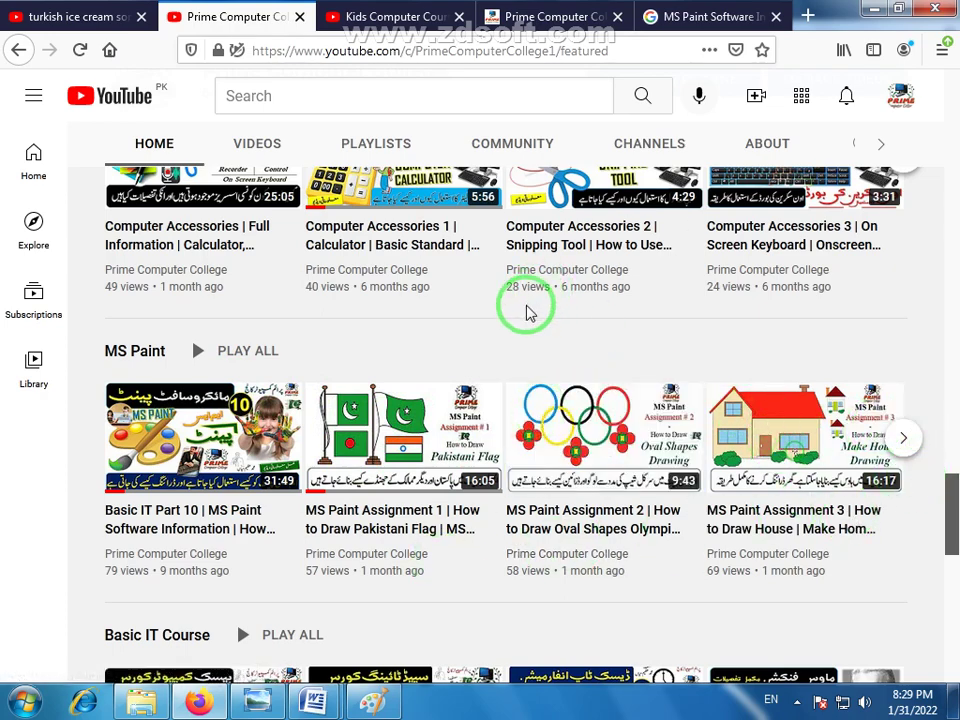
{"action": "scroll", "coordinate": [525, 306], "scroll_direction": "up", "scroll_amount": 5}
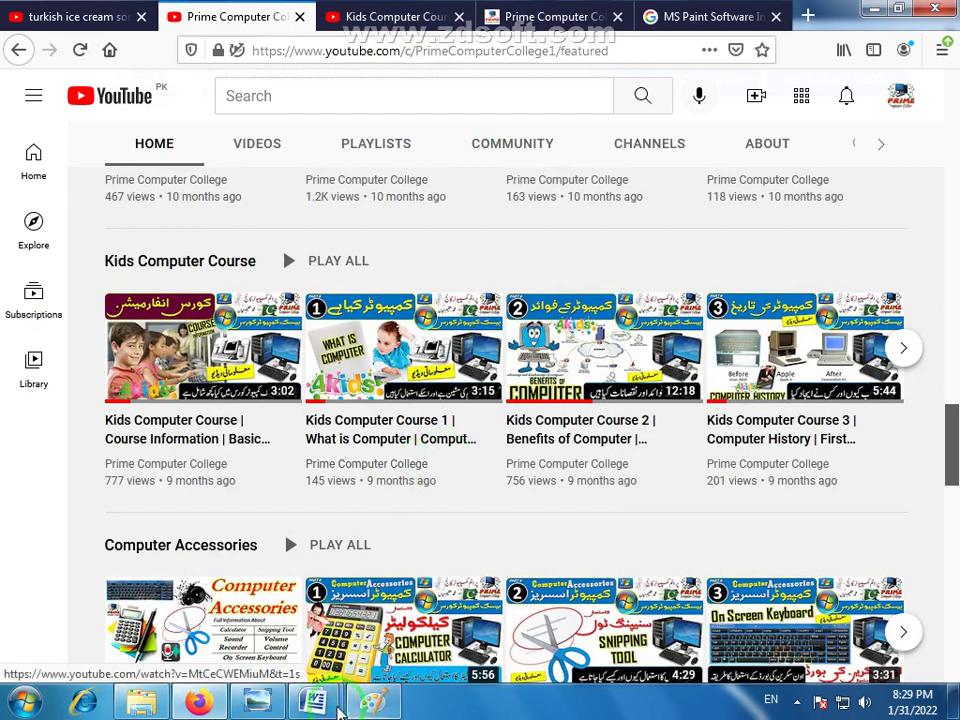
- Switch to Paint and draw a black-outlined triangle about 168 × 189 px in the empty area beside the flag's fly edge
{"action": "mouse_move", "coordinate": [340, 706]}
{"action": "left_click", "coordinate": [373, 703]}
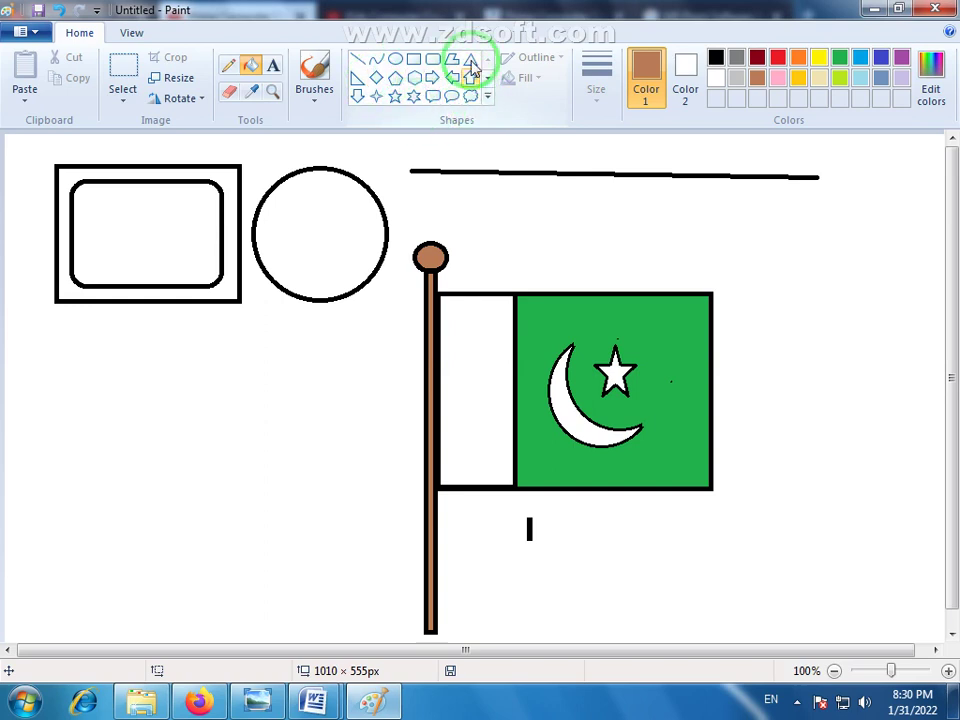
{"action": "left_click", "coordinate": [472, 68]}
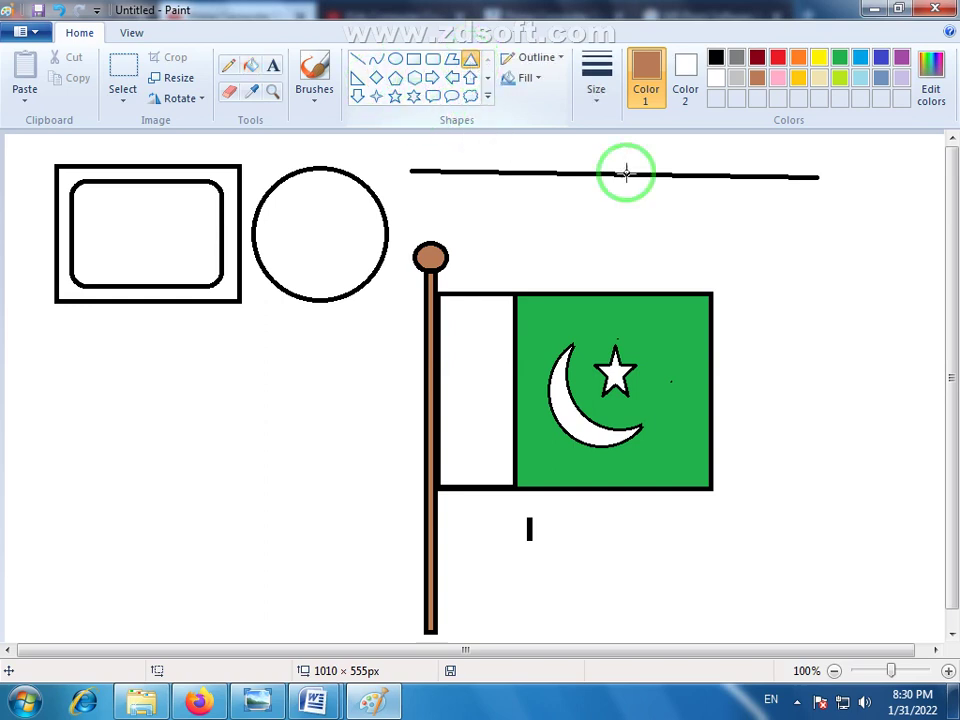
{"action": "left_click_drag", "start_coordinate": [754, 210], "coordinate": [912, 388]}
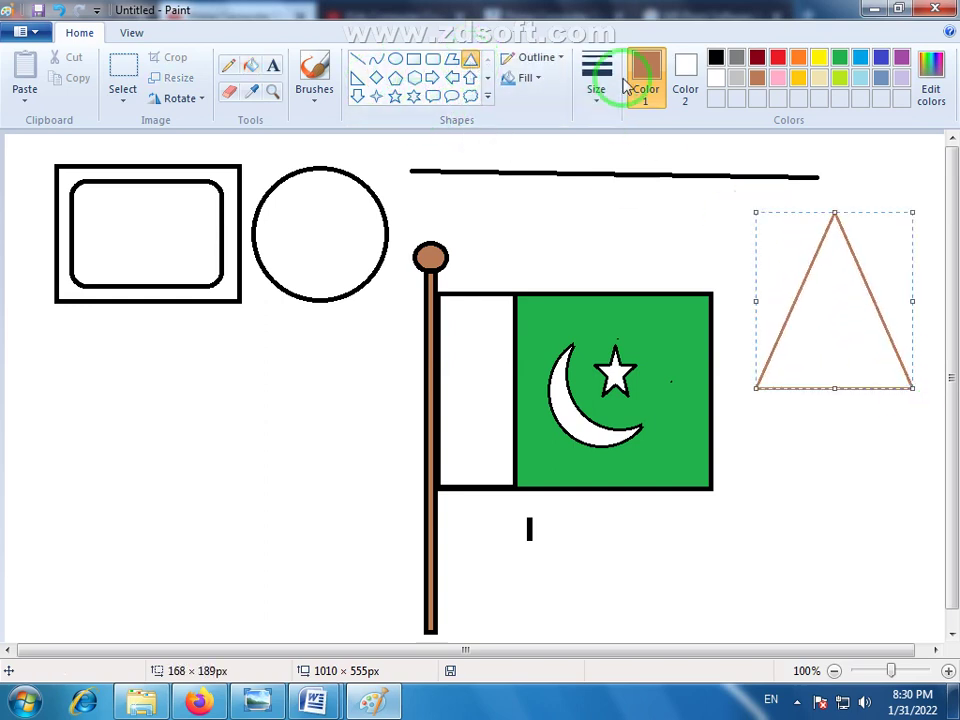
{"action": "left_click", "coordinate": [716, 57]}
{"action": "left_click", "coordinate": [859, 420]}
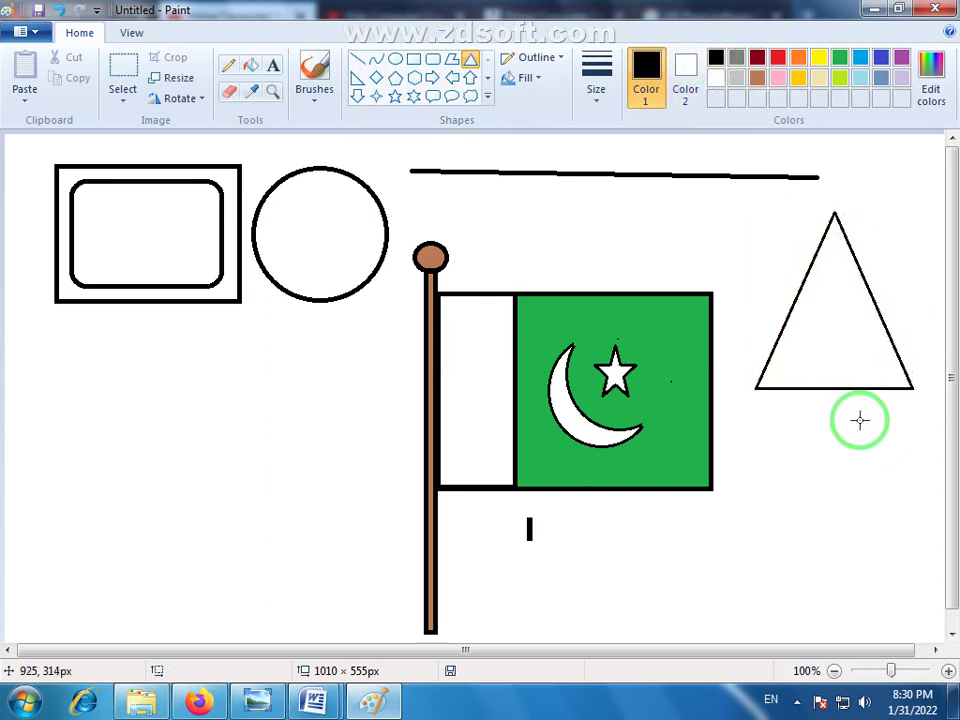
- Draw a right-pointing arrow about 330 × 70 px below the rectangles and circle, and a cloud callout beneath the arrow
{"action": "left_click", "coordinate": [433, 78]}
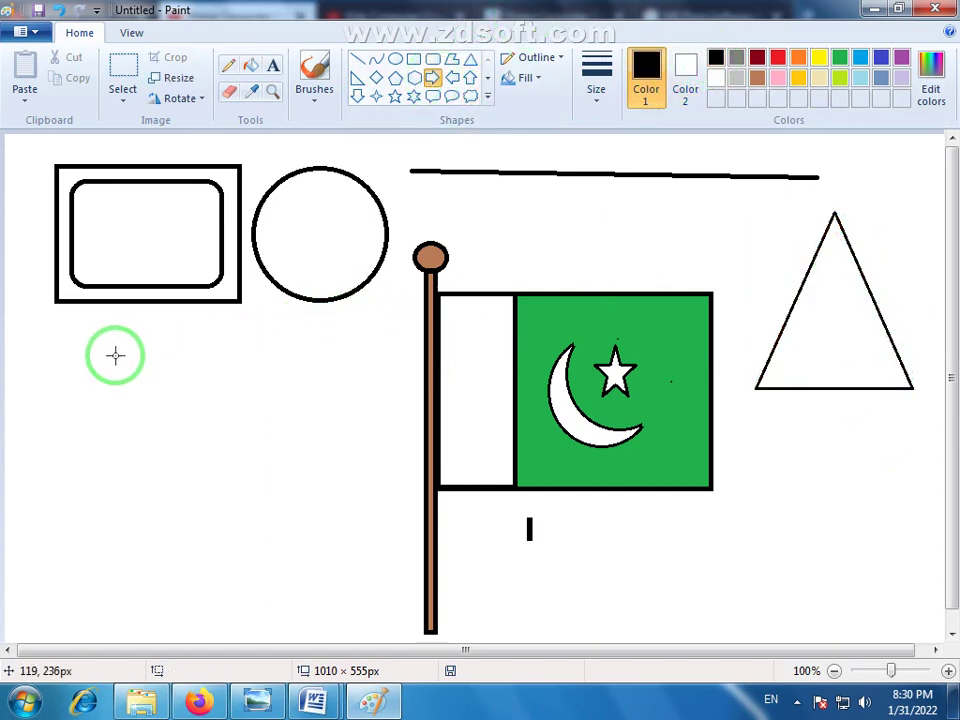
{"action": "left_click_drag", "start_coordinate": [77, 346], "coordinate": [388, 410]}
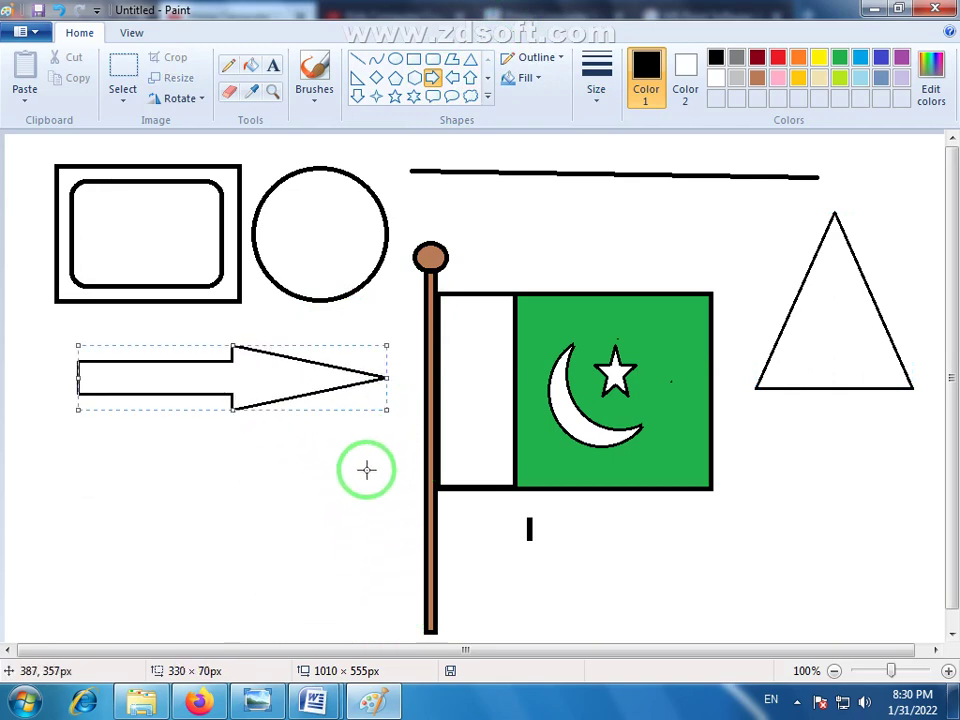
{"action": "left_click", "coordinate": [469, 95]}
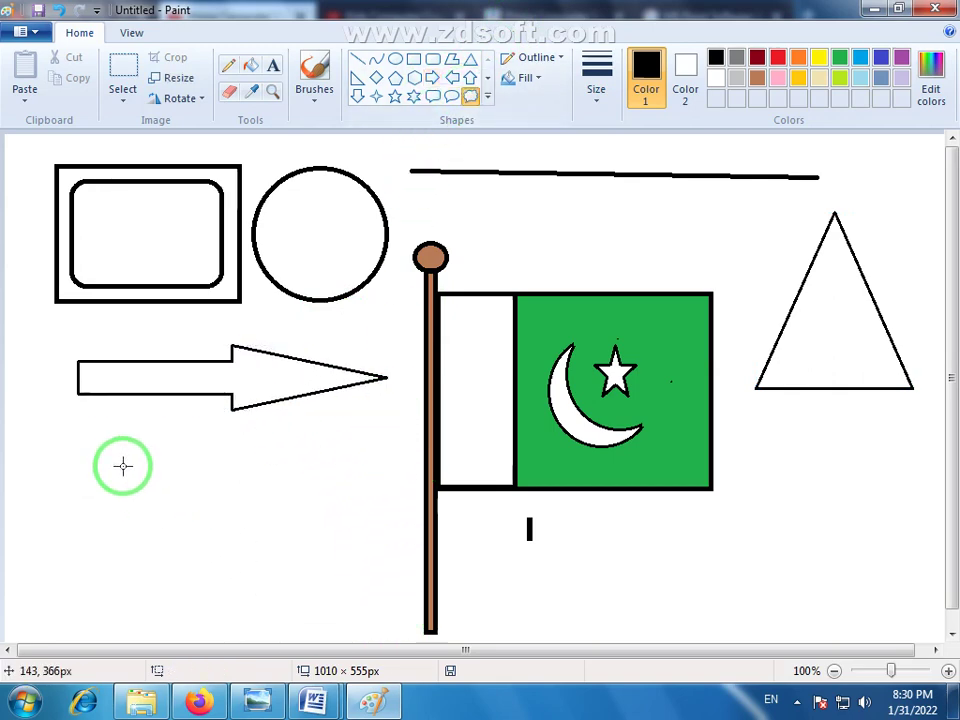
{"action": "left_click_drag", "start_coordinate": [72, 433], "coordinate": [267, 620]}
{"action": "left_click", "coordinate": [337, 478]}
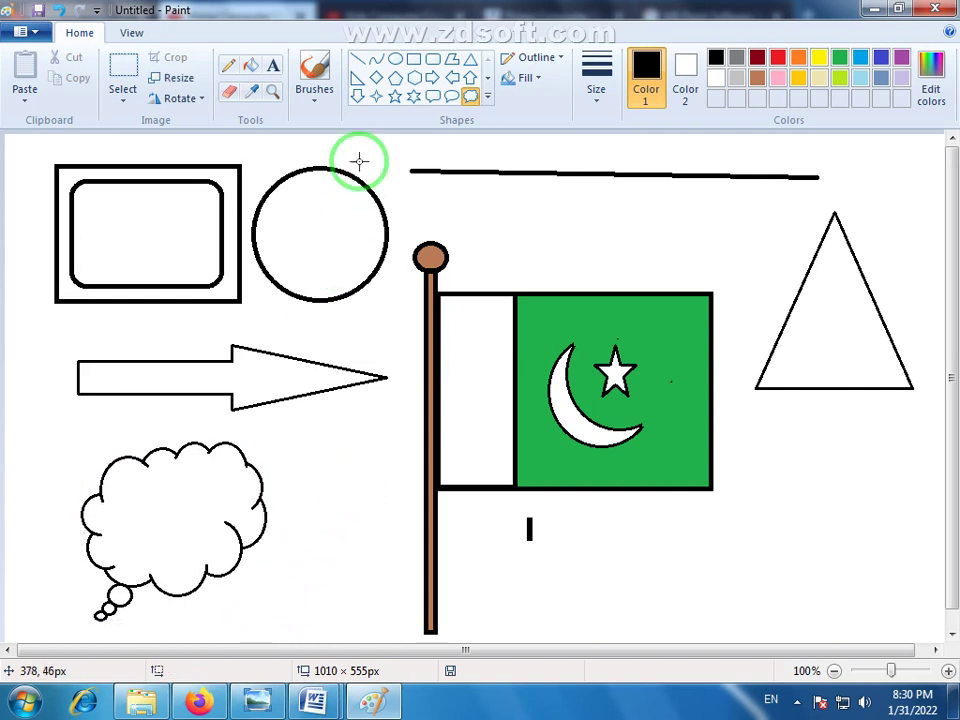
- Draw a tall four-point star between the cloud callout and the flagpole
{"action": "left_click", "coordinate": [376, 95]}
{"action": "left_click_drag", "start_coordinate": [307, 460], "coordinate": [410, 602]}
{"action": "left_click_drag", "start_coordinate": [535, 587], "coordinate": [538, 592]}
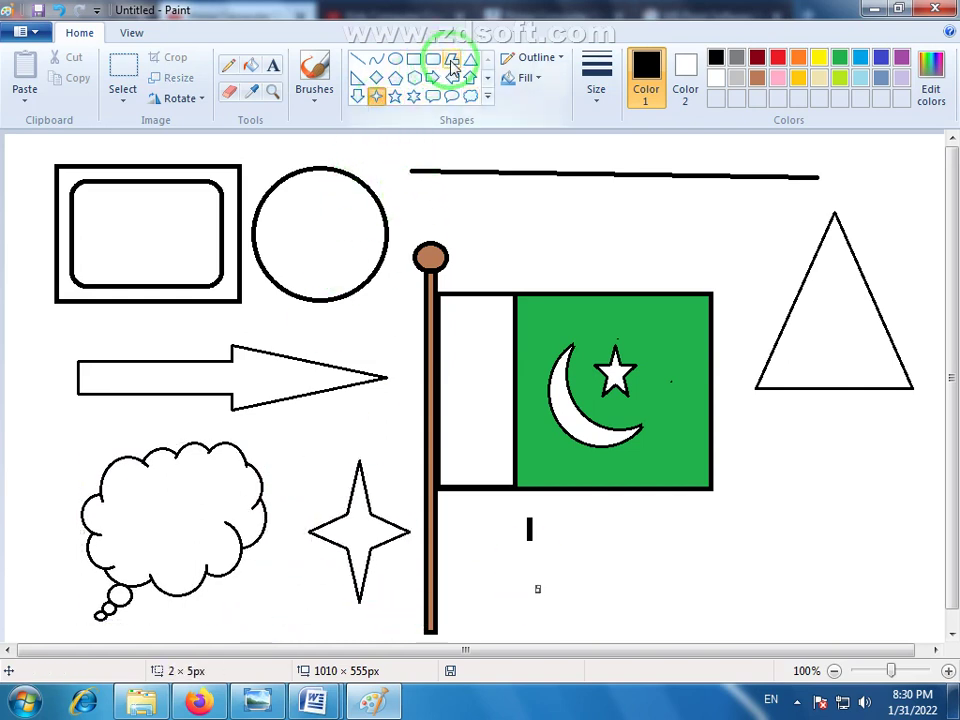
- Draw a heart about 187 × 183 px below the triangle
{"action": "left_click", "coordinate": [488, 103]}
{"action": "left_click", "coordinate": [358, 95]}
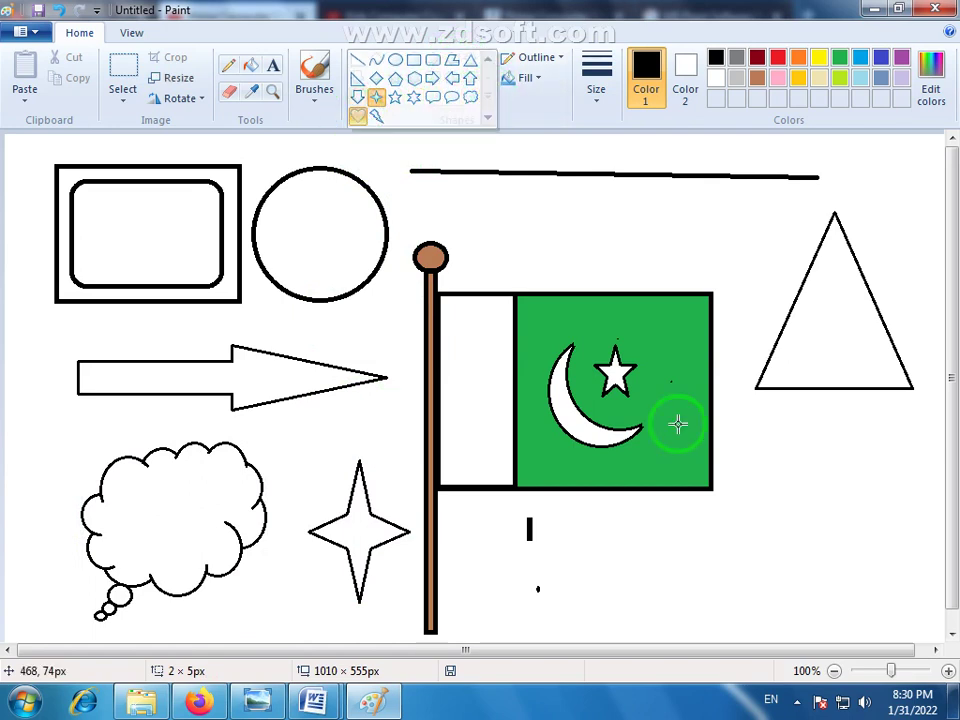
{"action": "mouse_move", "coordinate": [755, 457]}
{"action": "left_mouse_down"}
{"action": "mouse_move", "coordinate": [872, 585]}
{"action": "mouse_move", "coordinate": [930, 628]}
{"action": "left_mouse_up"}
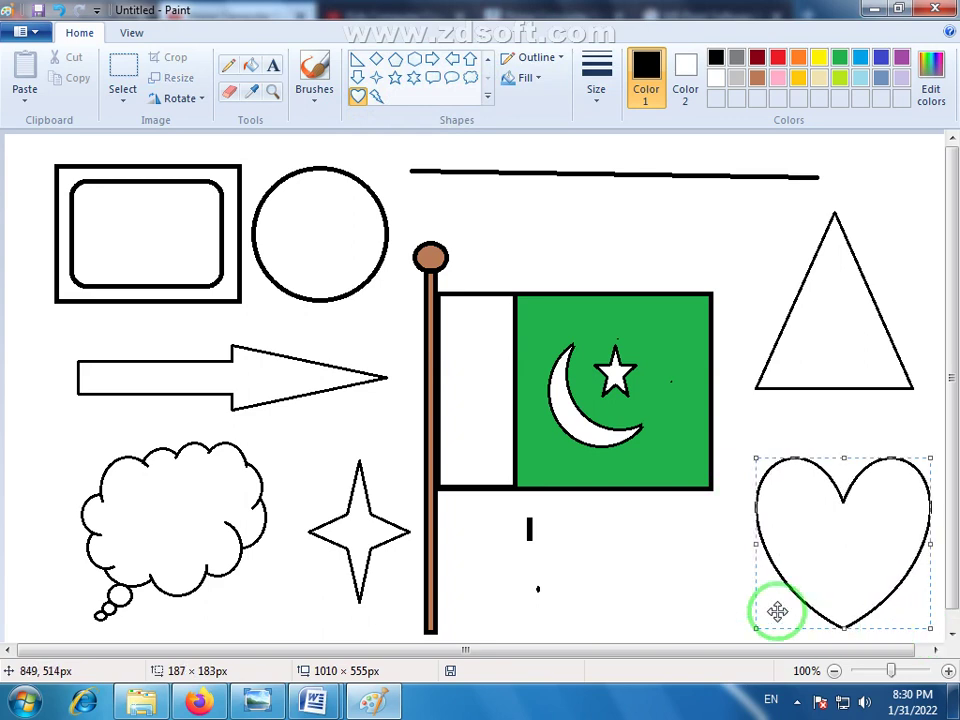
{"action": "left_click", "coordinate": [721, 606]}
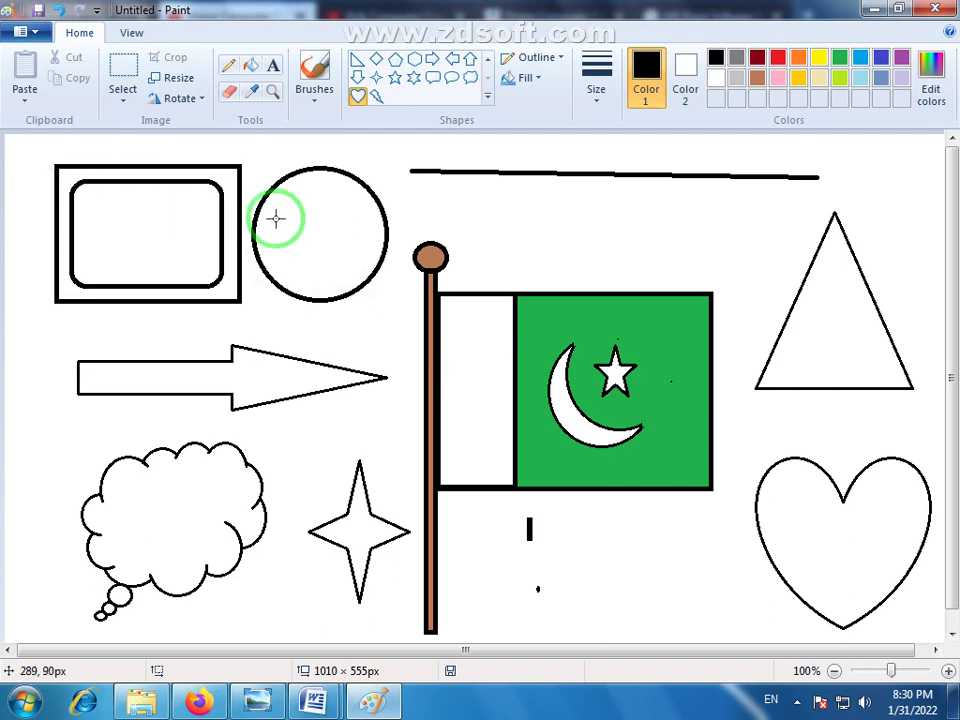
- Select the whole drawing, shrink it to about 480 × 311 px and place it in the upper-left corner of the canvas
{"action": "left_click", "coordinate": [120, 66]}
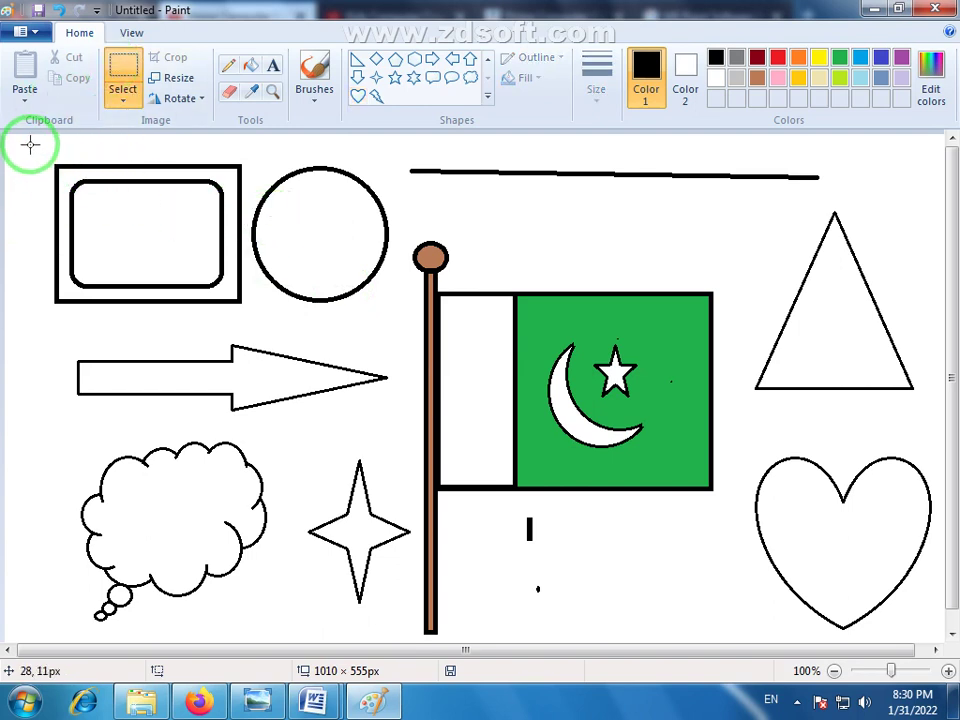
{"action": "left_click_drag", "start_coordinate": [28, 142], "coordinate": [936, 638]}
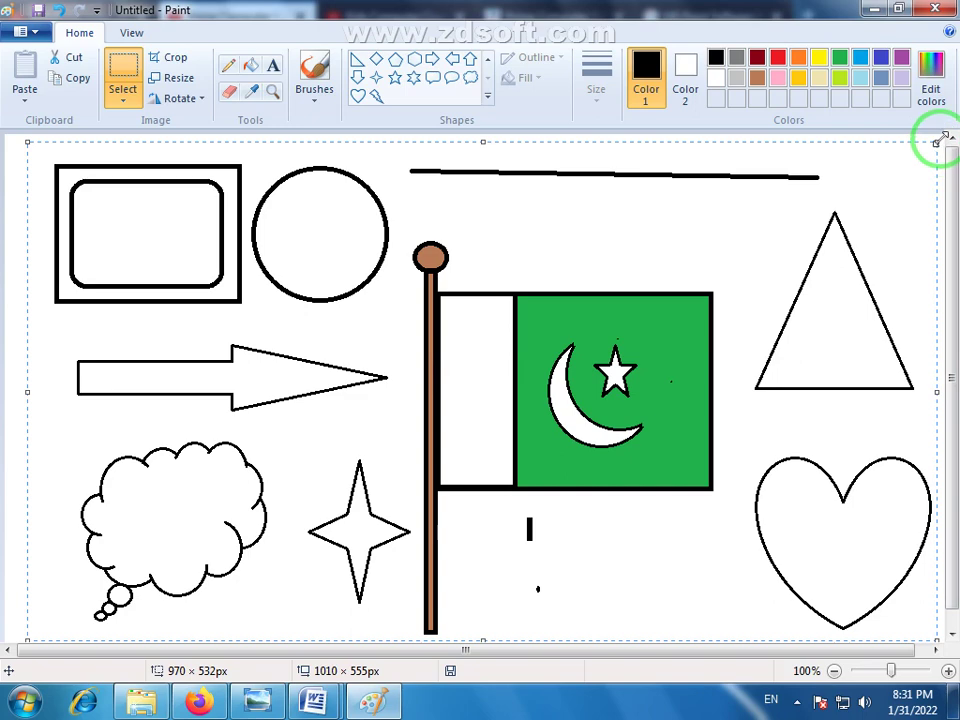
{"action": "left_click_drag", "start_coordinate": [937, 141], "coordinate": [476, 346]}
{"action": "left_click_drag", "start_coordinate": [328, 424], "coordinate": [319, 267]}
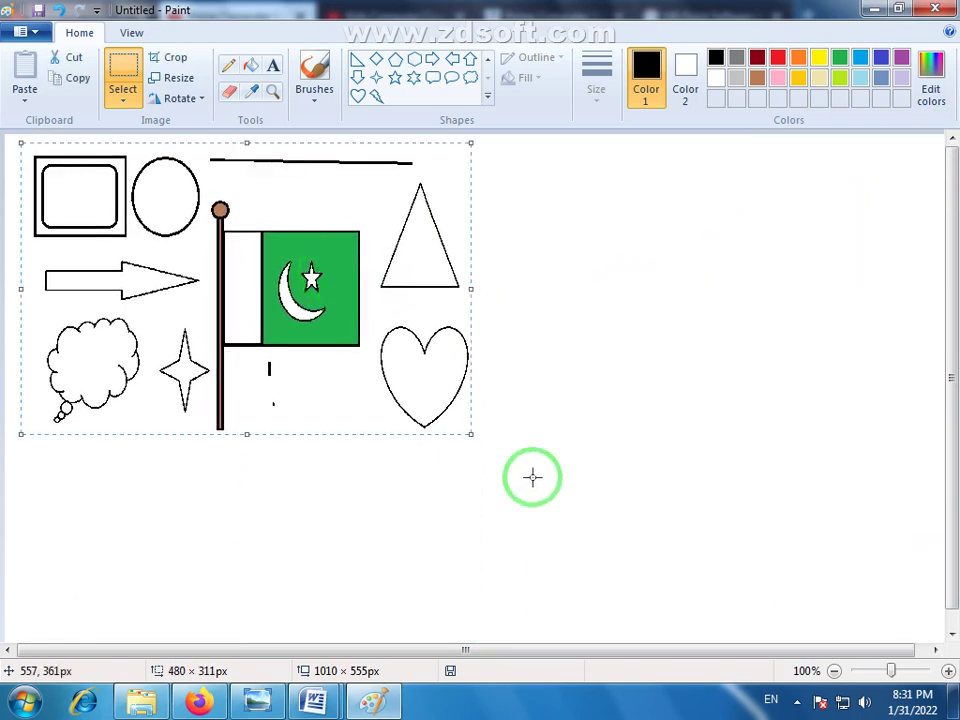
{"action": "left_click_drag", "start_coordinate": [553, 456], "coordinate": [564, 500]}
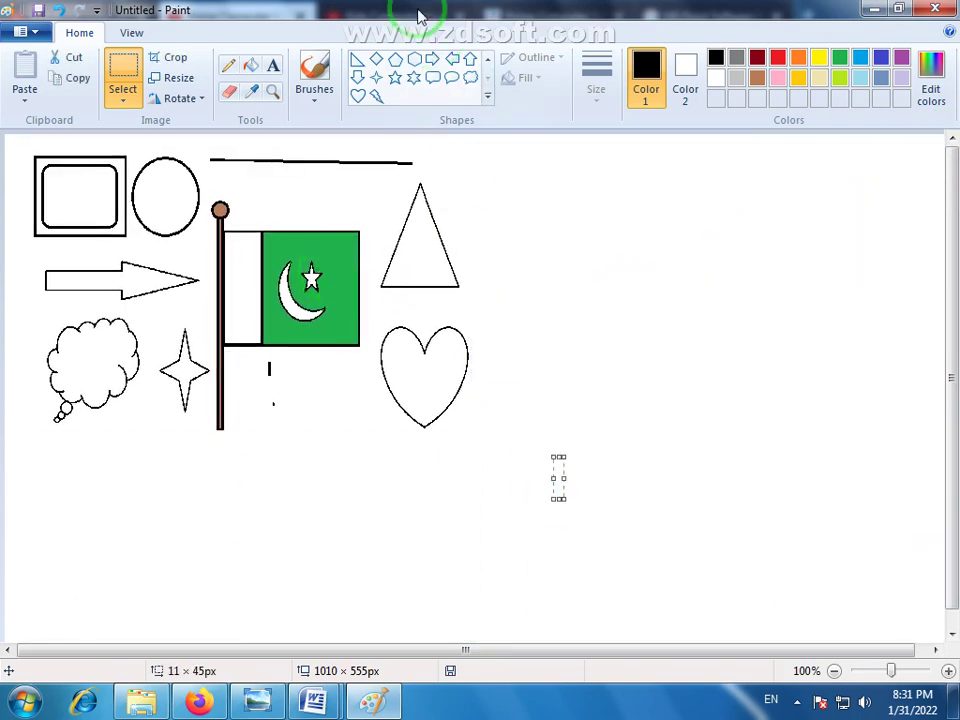
{"action": "left_click", "coordinate": [637, 449]}
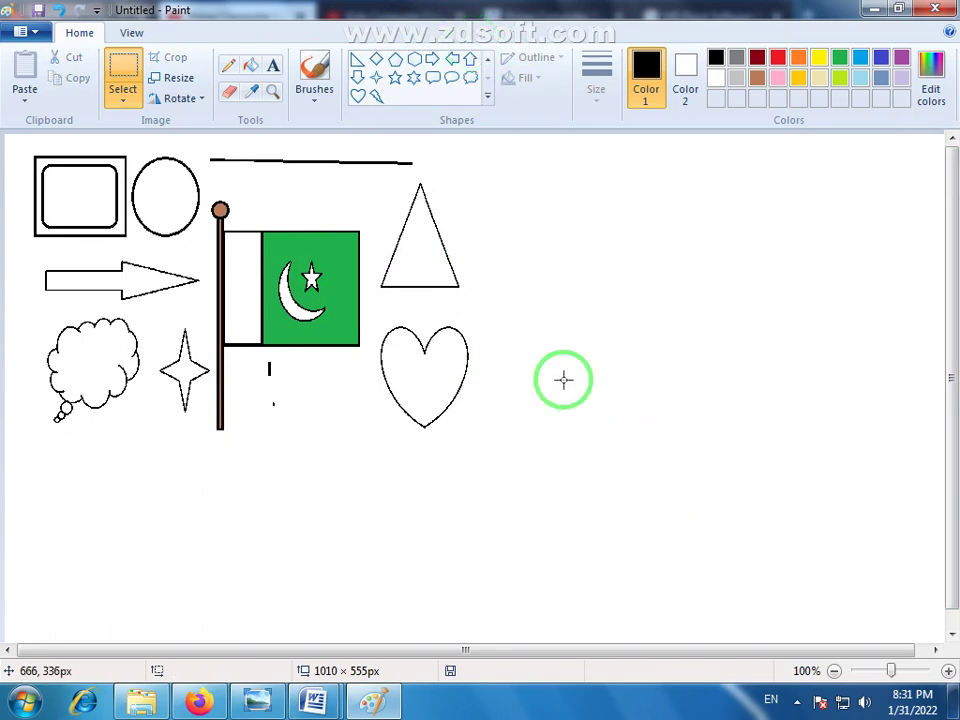
- Draw a horizontal black line about 334 px long beside the shrunken drawing, using the Curve tool and the third line thickness
{"action": "left_click", "coordinate": [487, 98]}
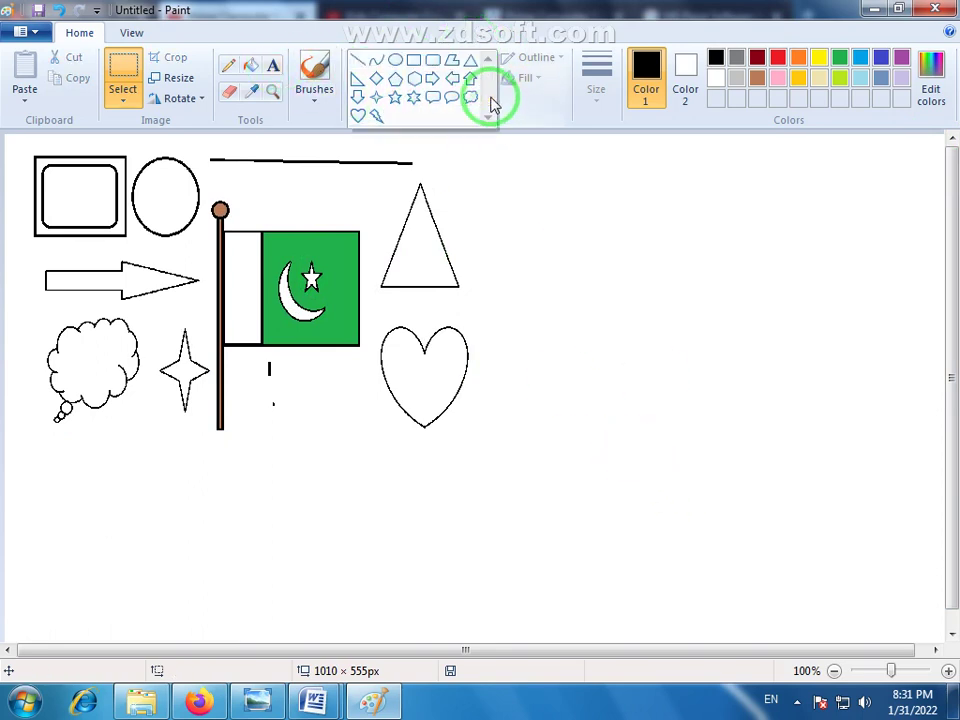
{"action": "left_click", "coordinate": [378, 62]}
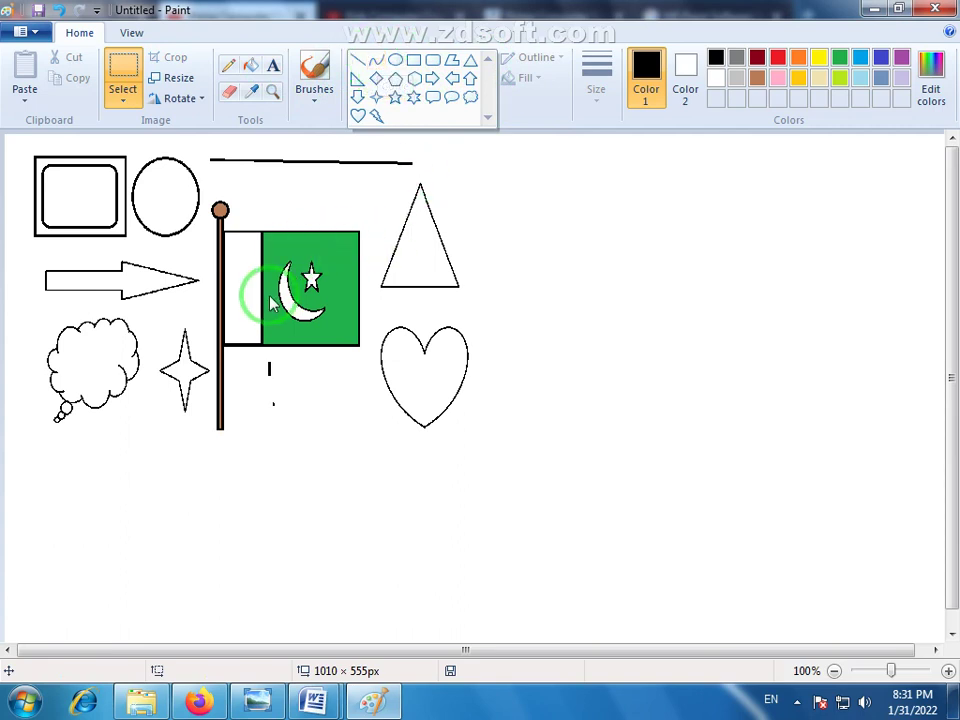
{"action": "left_click", "coordinate": [378, 62]}
{"action": "left_click", "coordinate": [597, 100]}
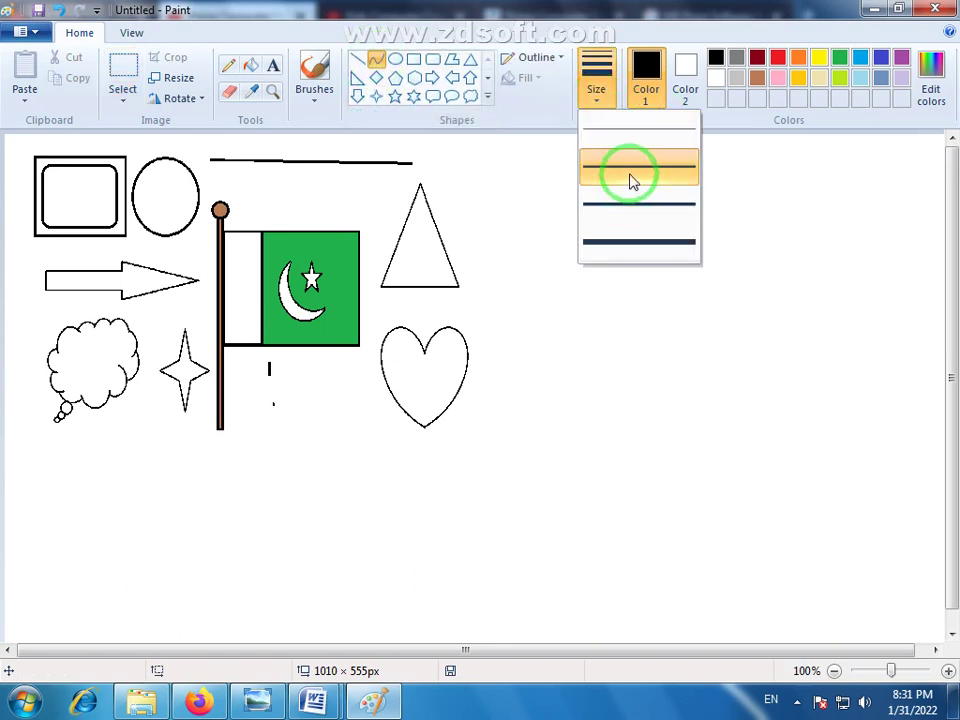
{"action": "left_click", "coordinate": [636, 176]}
{"action": "left_click", "coordinate": [600, 85]}
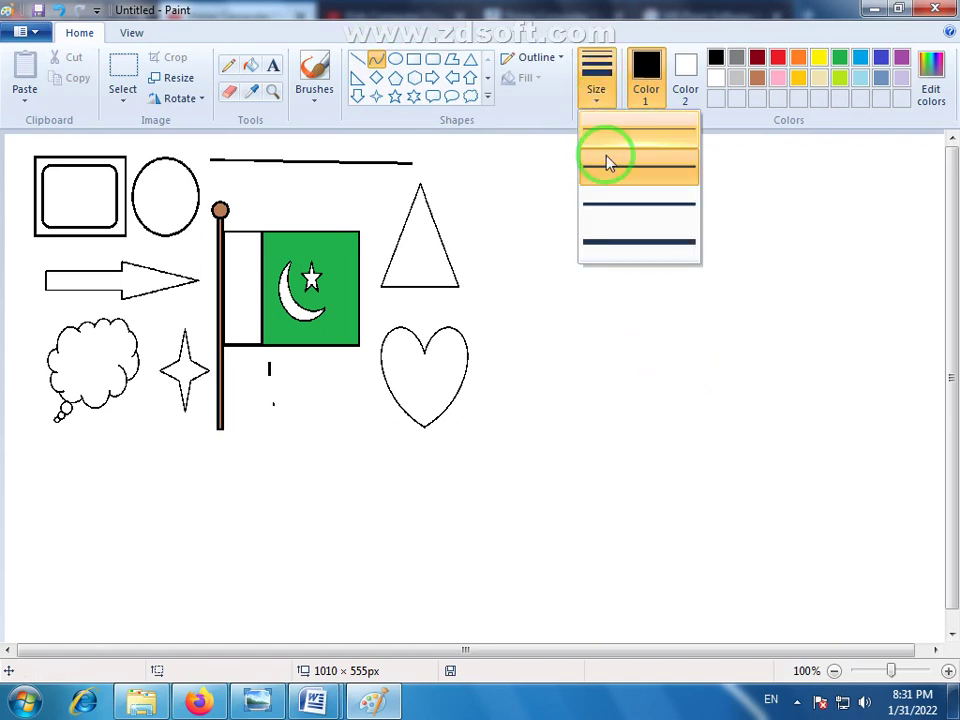
{"action": "left_click", "coordinate": [621, 205]}
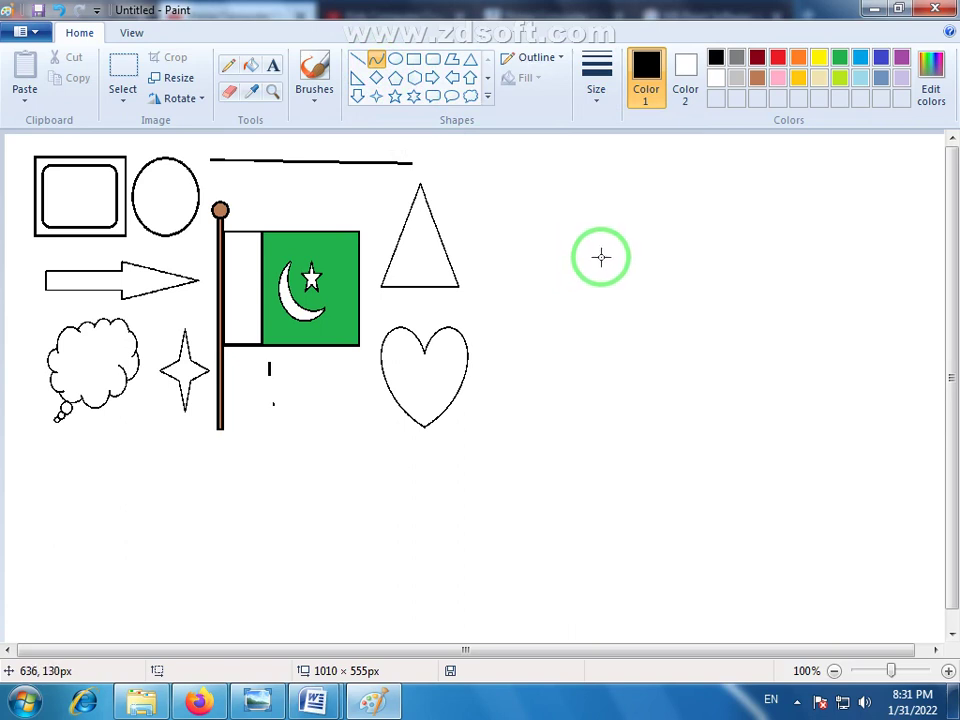
{"action": "left_click_drag", "start_coordinate": [581, 256], "coordinate": [893, 255]}
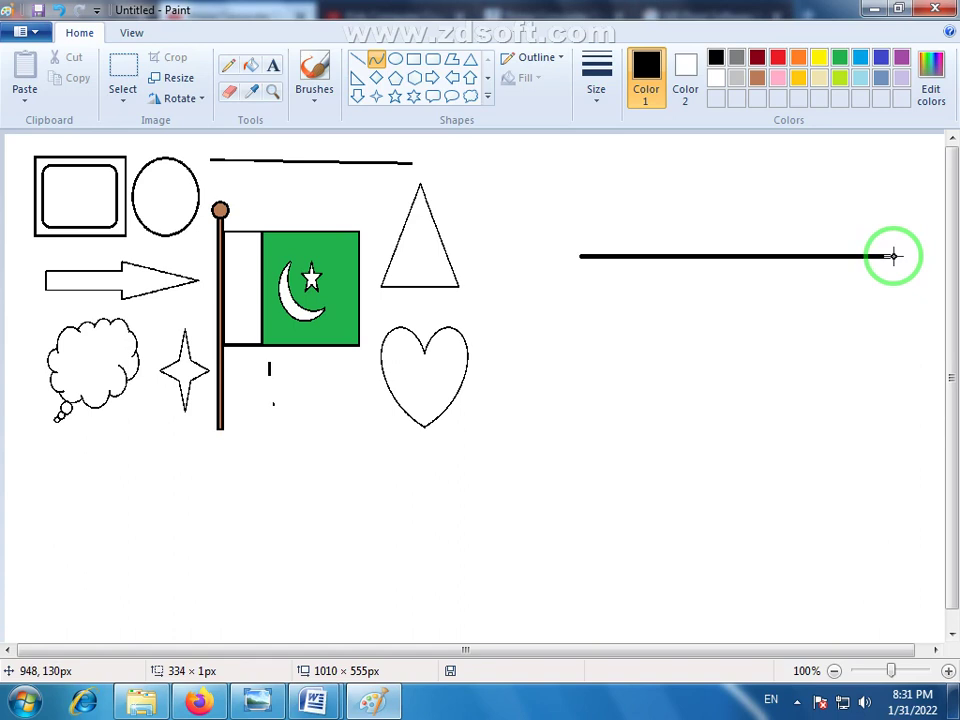
{"action": "left_click_drag", "start_coordinate": [893, 256], "coordinate": [891, 257]}
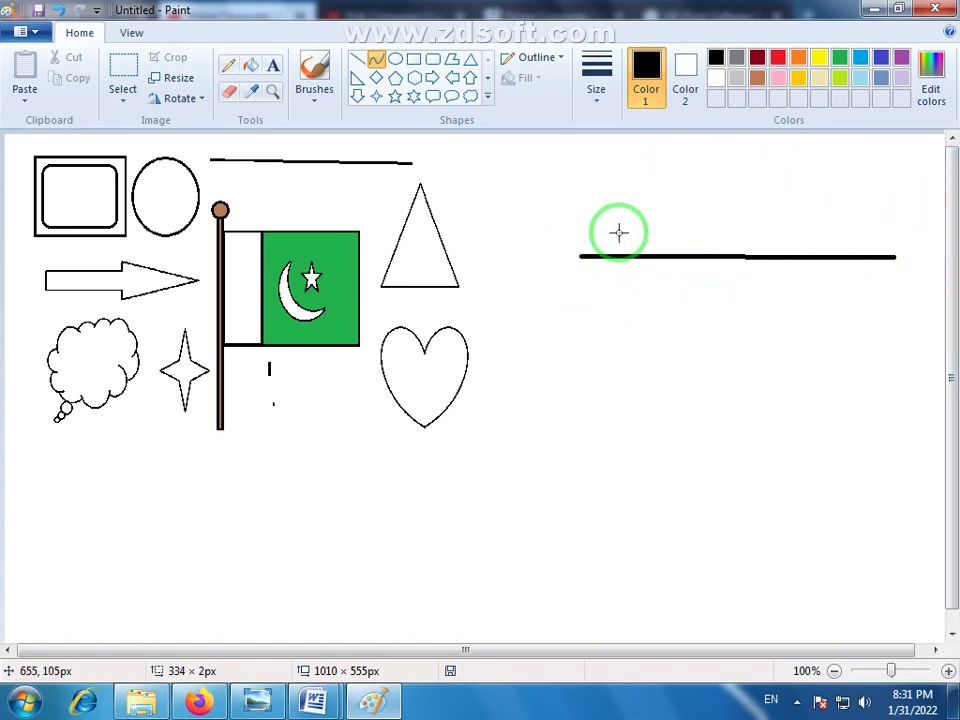
- Bend the line's first half upward and its second half downward into a wave, and shift the curve slightly up and left
{"action": "left_click", "coordinate": [748, 256]}
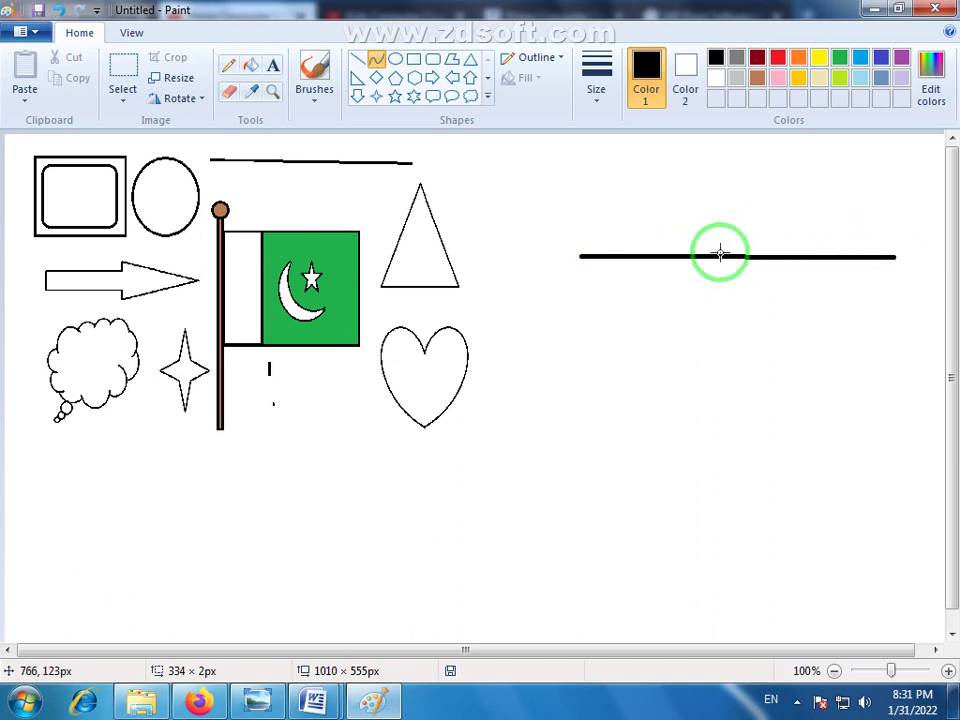
{"action": "left_click_drag", "start_coordinate": [686, 257], "coordinate": [697, 188]}
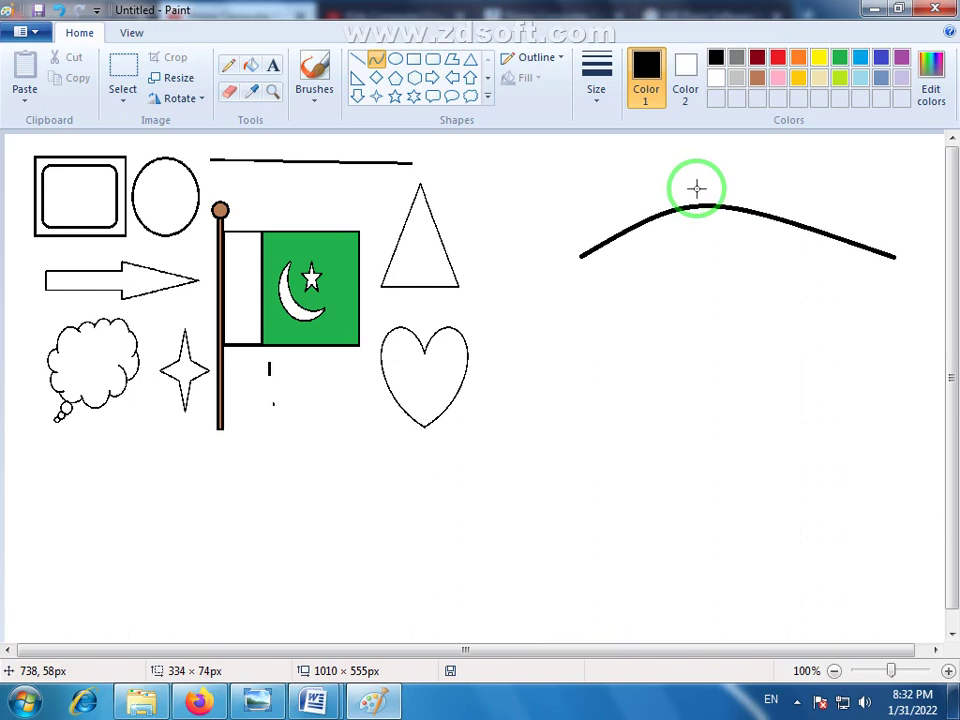
{"action": "left_click_drag", "start_coordinate": [697, 182], "coordinate": [699, 195]}
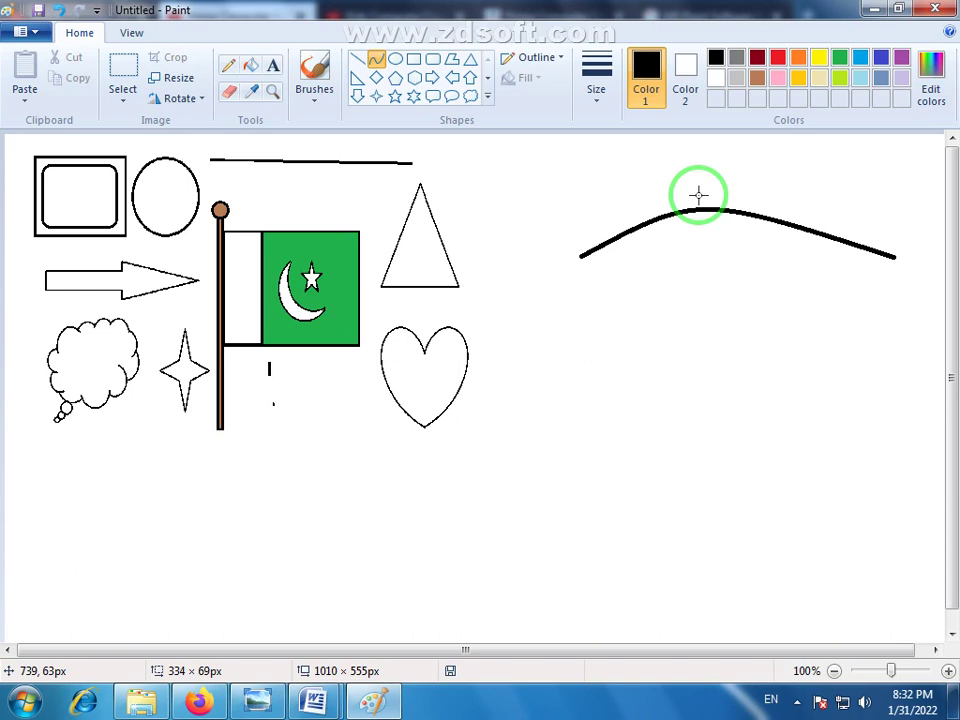
{"action": "mouse_move", "coordinate": [698, 194]}
{"action": "left_mouse_down"}
{"action": "mouse_move", "coordinate": [654, 171]}
{"action": "mouse_move", "coordinate": [675, 167]}
{"action": "mouse_move", "coordinate": [634, 160]}
{"action": "mouse_move", "coordinate": [662, 257]}
{"action": "mouse_move", "coordinate": [645, 345]}
{"action": "mouse_move", "coordinate": [657, 313]}
{"action": "left_mouse_up"}
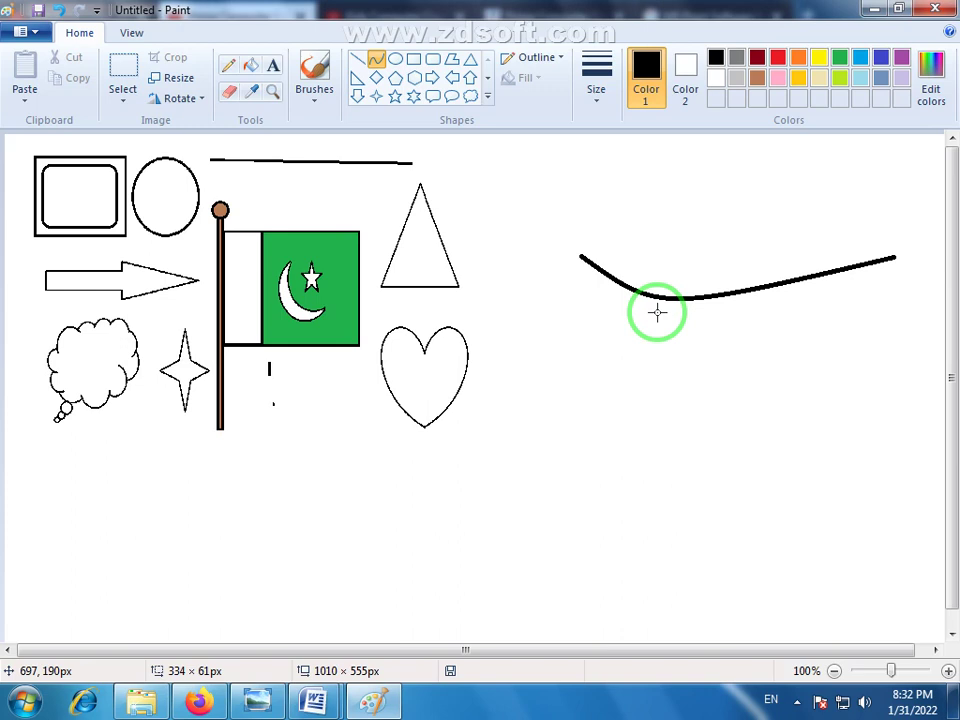
{"action": "mouse_move", "coordinate": [657, 312]}
{"action": "left_mouse_down"}
{"action": "mouse_move", "coordinate": [658, 210]}
{"action": "mouse_move", "coordinate": [648, 180]}
{"action": "mouse_move", "coordinate": [641, 315]}
{"action": "mouse_move", "coordinate": [628, 191]}
{"action": "mouse_move", "coordinate": [654, 186]}
{"action": "mouse_move", "coordinate": [619, 189]}
{"action": "mouse_move", "coordinate": [643, 191]}
{"action": "mouse_move", "coordinate": [639, 252]}
{"action": "mouse_move", "coordinate": [639, 234]}
{"action": "mouse_move", "coordinate": [778, 241]}
{"action": "mouse_move", "coordinate": [651, 251]}
{"action": "mouse_move", "coordinate": [636, 154]}
{"action": "mouse_move", "coordinate": [628, 340]}
{"action": "mouse_move", "coordinate": [645, 197]}
{"action": "mouse_move", "coordinate": [654, 214]}
{"action": "left_mouse_up"}
{"action": "left_click_drag", "start_coordinate": [776, 238], "coordinate": [726, 331]}
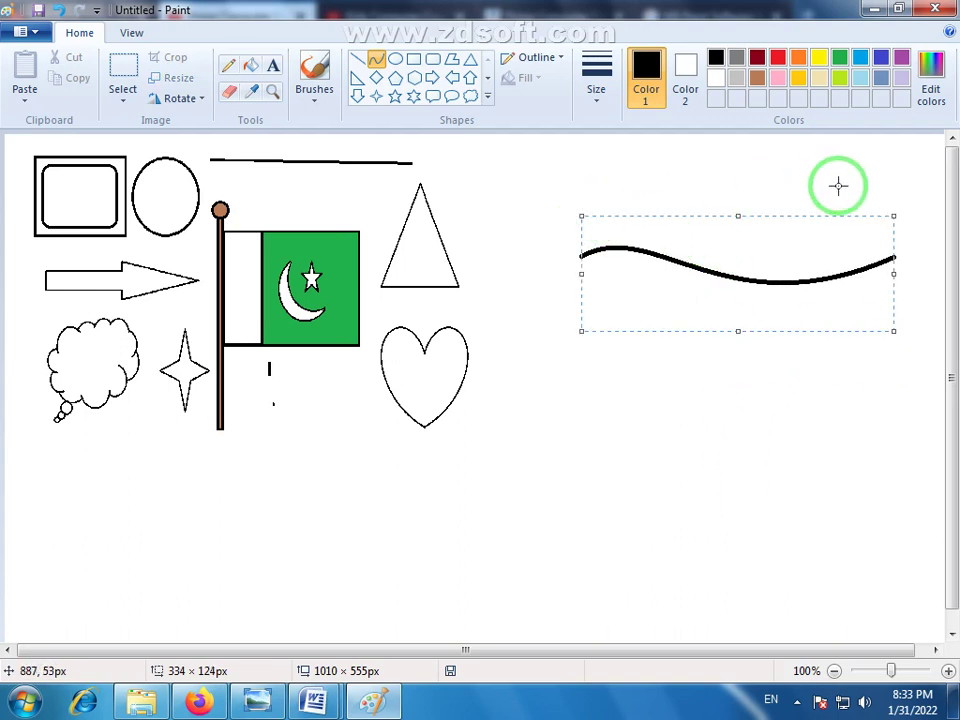
{"action": "mouse_move", "coordinate": [768, 289]}
{"action": "left_mouse_down"}
{"action": "mouse_move", "coordinate": [705, 304]}
{"action": "mouse_move", "coordinate": [756, 283]}
{"action": "left_mouse_up"}
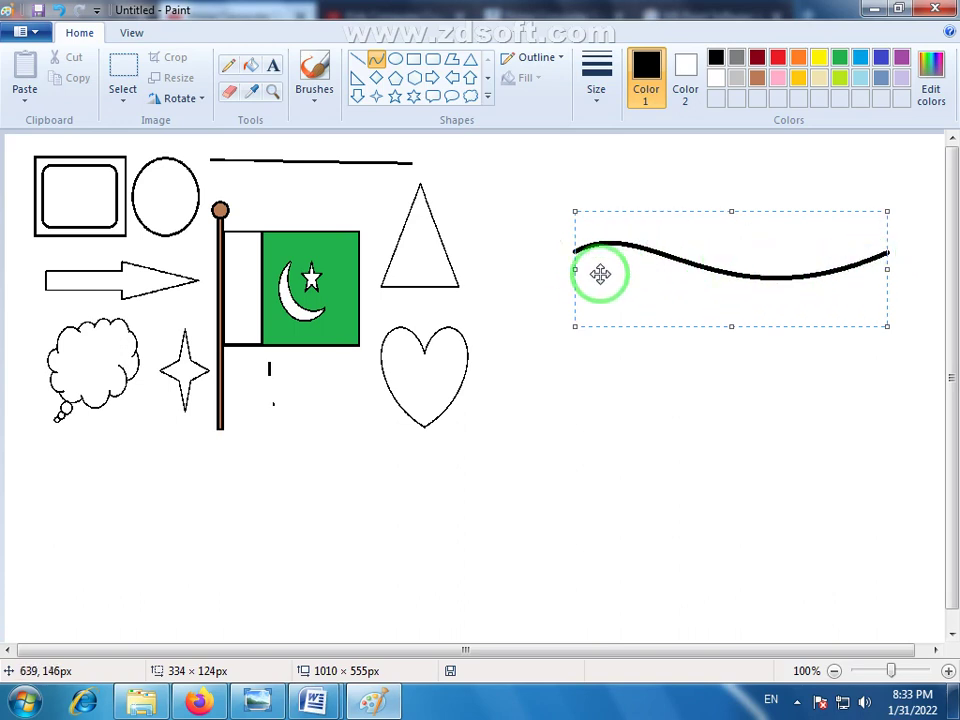
{"action": "left_click", "coordinate": [733, 368]}
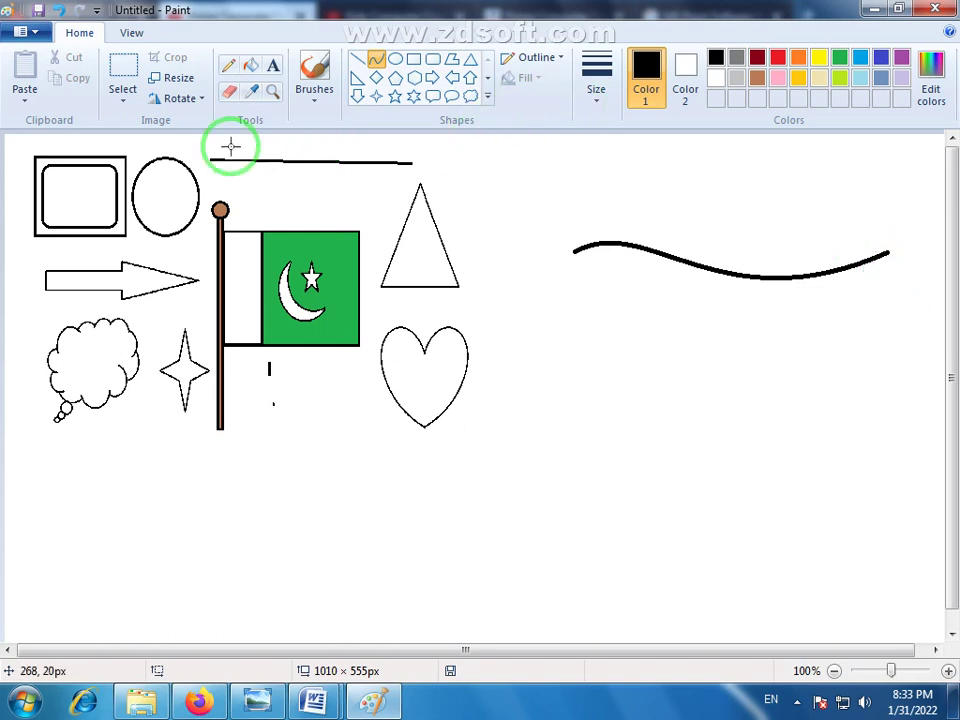
- Select the wavy curve in a region about 380 × 105 px and place a copy of it directly below the original
{"action": "left_click", "coordinate": [123, 68]}
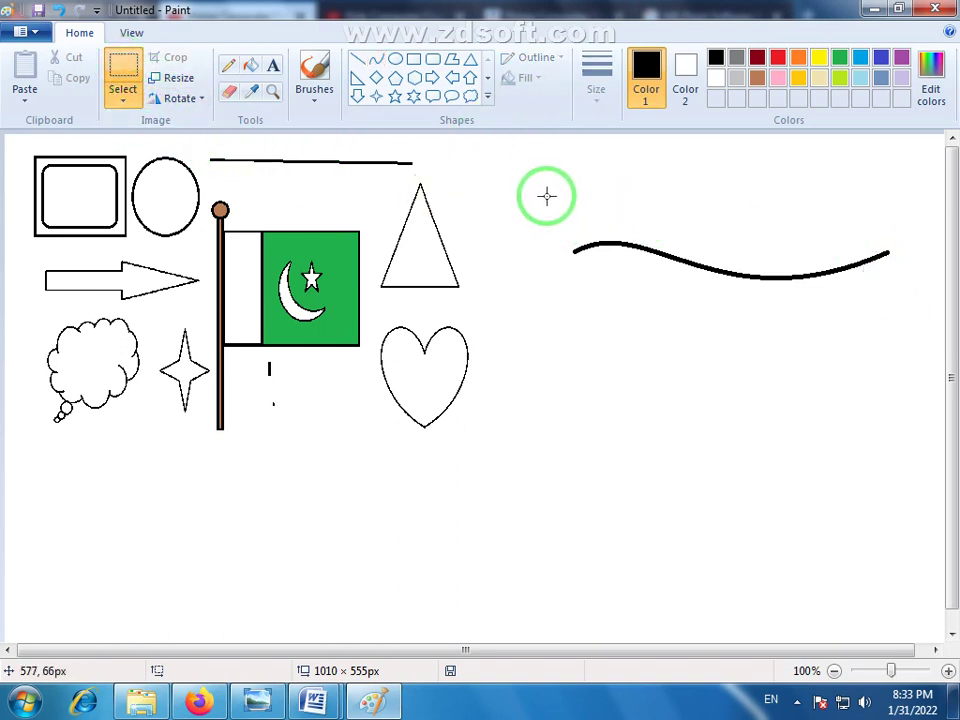
{"action": "left_click_drag", "start_coordinate": [551, 195], "coordinate": [903, 293]}
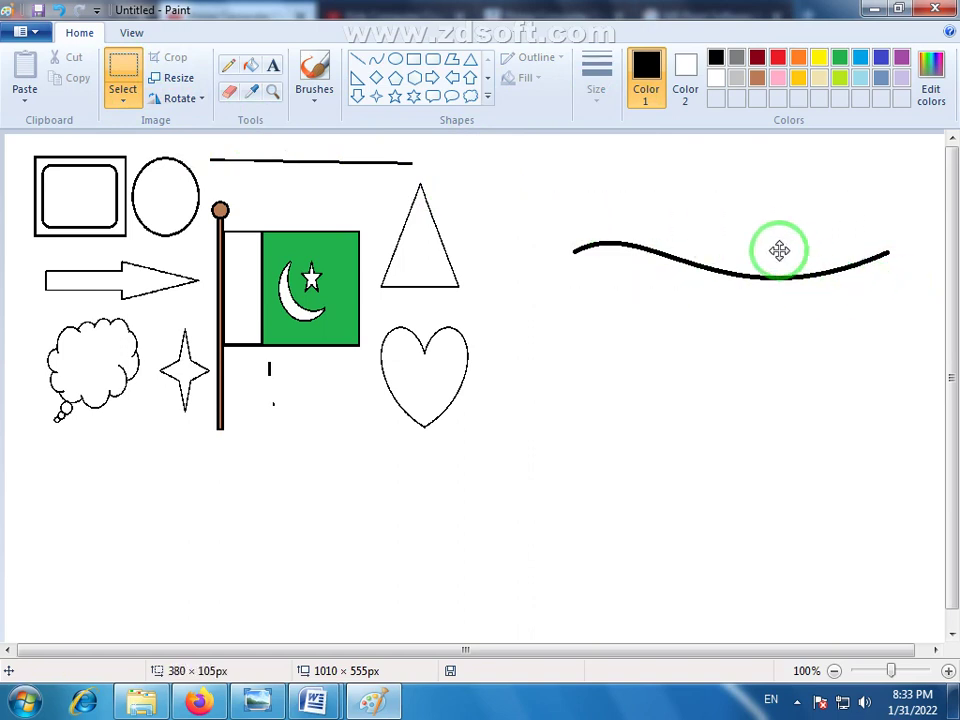
{"action": "left_click_drag", "start_coordinate": [778, 253], "coordinate": [752, 459]}
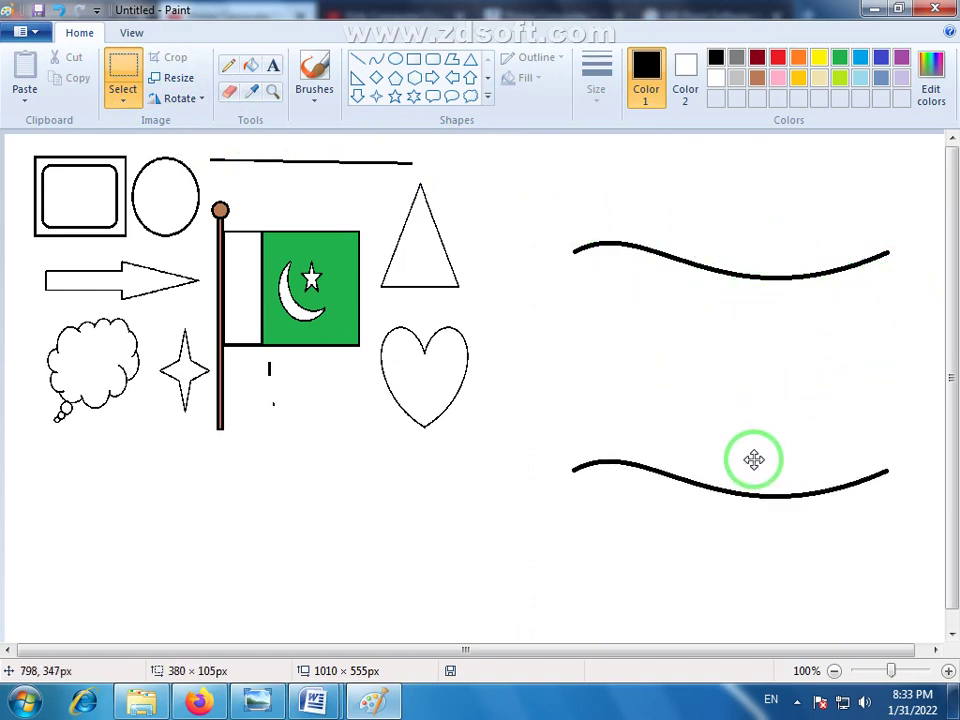
{"action": "left_click", "coordinate": [804, 538]}
- Join the two curves into a waving flag with three vertical lines, one at each end and one about a quarter of the way along
{"action": "left_click", "coordinate": [357, 58]}
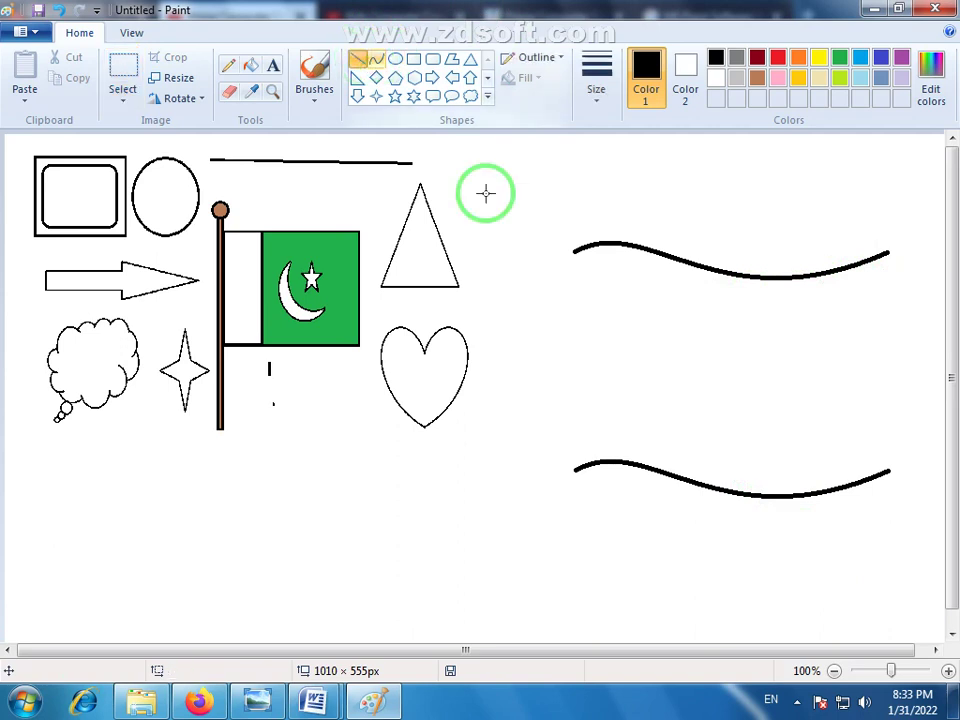
{"action": "left_click_drag", "start_coordinate": [573, 253], "coordinate": [570, 472]}
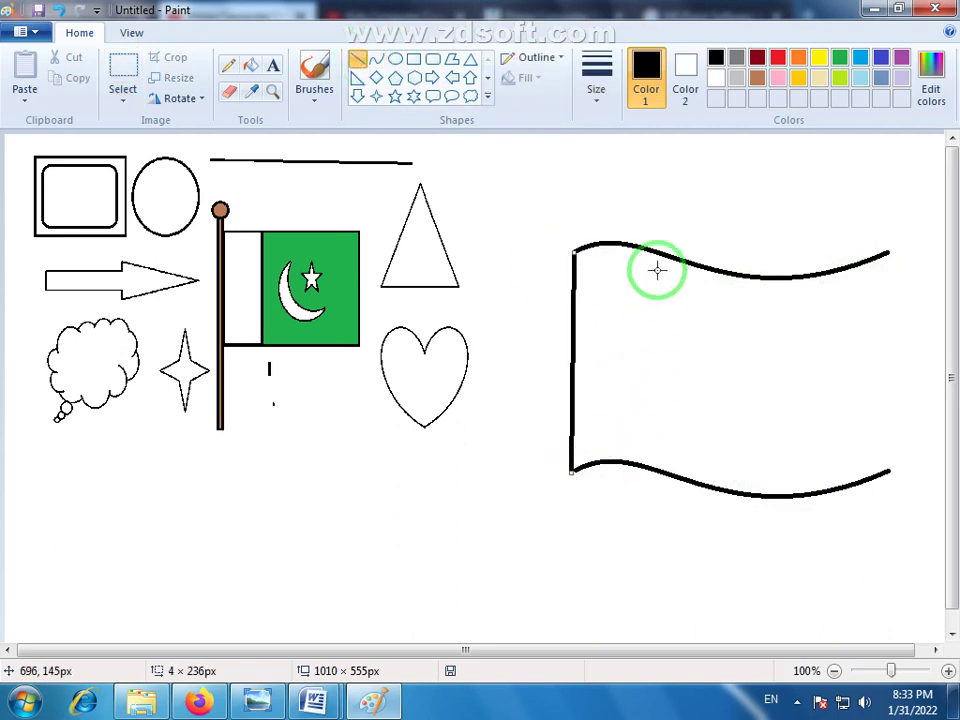
{"action": "mouse_move", "coordinate": [659, 256]}
{"action": "left_mouse_down"}
{"action": "mouse_move", "coordinate": [668, 439]}
{"action": "mouse_move", "coordinate": [651, 465]}
{"action": "mouse_move", "coordinate": [659, 463]}
{"action": "left_mouse_up"}
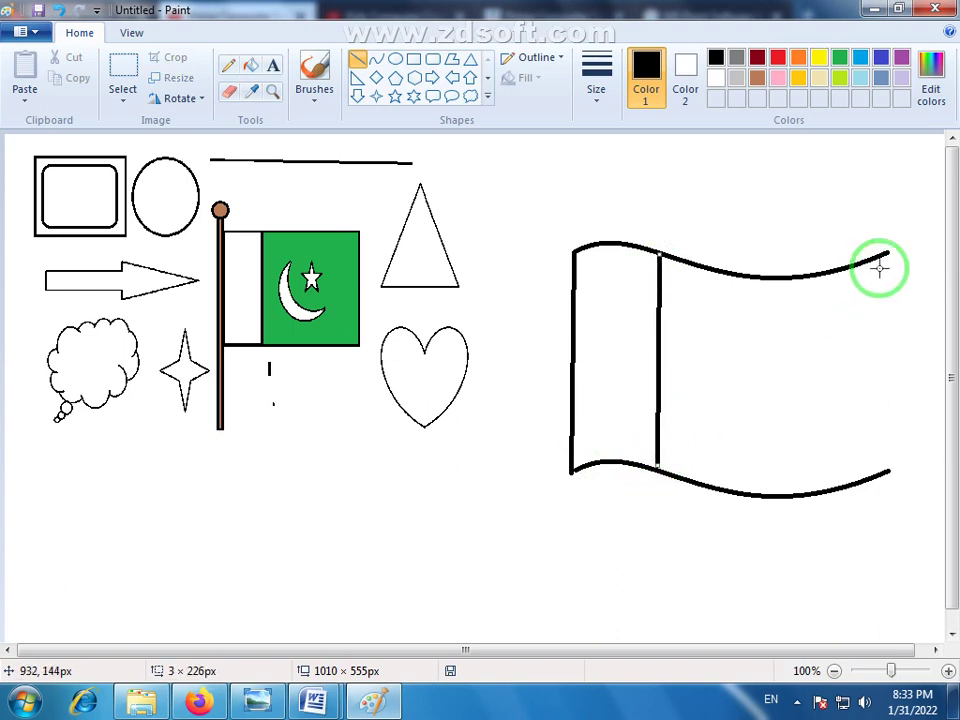
{"action": "mouse_move", "coordinate": [887, 254]}
{"action": "left_mouse_down"}
{"action": "mouse_move", "coordinate": [904, 407]}
{"action": "mouse_move", "coordinate": [882, 484]}
{"action": "mouse_move", "coordinate": [887, 472]}
{"action": "left_mouse_up"}
{"action": "left_click", "coordinate": [877, 517]}
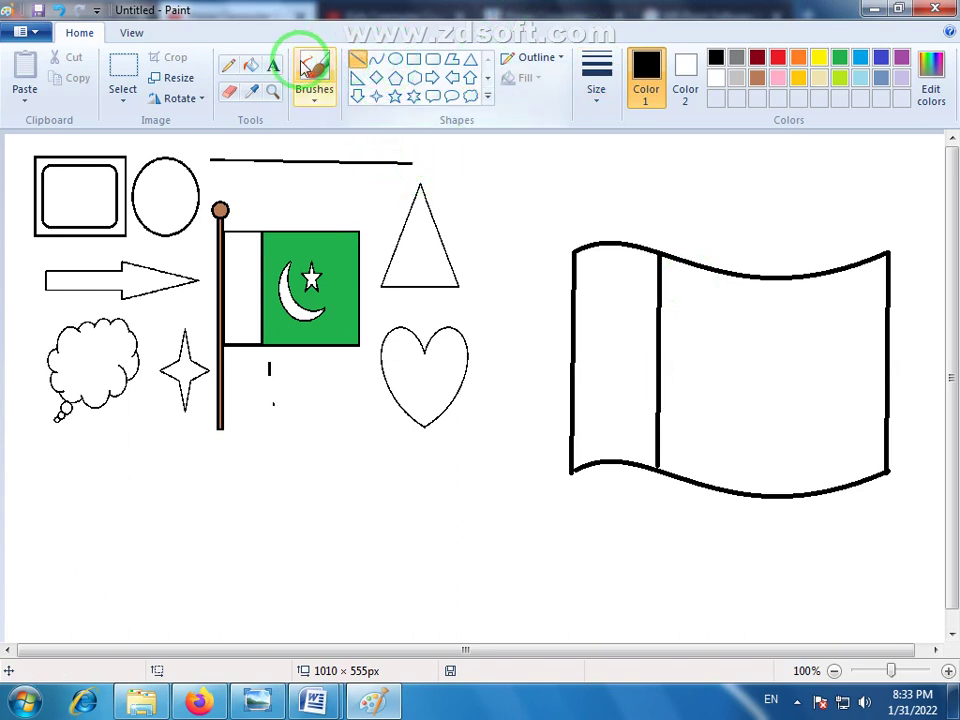
- Select the waving flag, shrink the selection to about 245 × 185 px and place it below the green flag
{"action": "left_click", "coordinate": [123, 68]}
{"action": "mouse_move", "coordinate": [541, 196]}
{"action": "left_mouse_down"}
{"action": "mouse_move", "coordinate": [836, 489]}
{"action": "mouse_move", "coordinate": [916, 526]}
{"action": "left_mouse_up"}
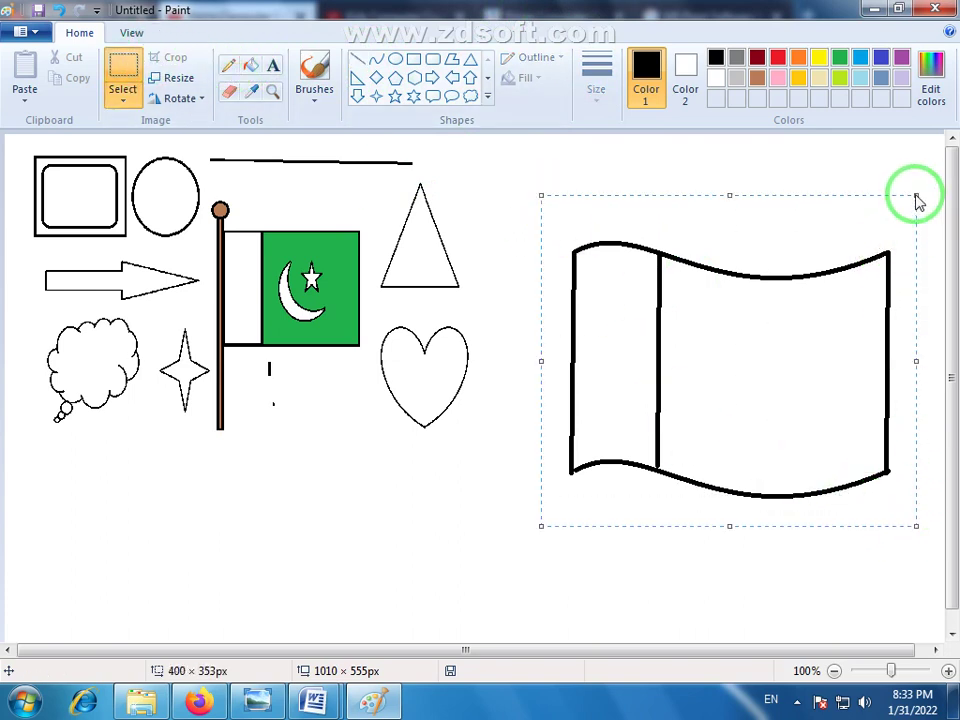
{"action": "mouse_move", "coordinate": [916, 195]}
{"action": "left_mouse_down"}
{"action": "mouse_move", "coordinate": [767, 336]}
{"action": "mouse_move", "coordinate": [767, 373]}
{"action": "mouse_move", "coordinate": [784, 343]}
{"action": "left_mouse_up"}
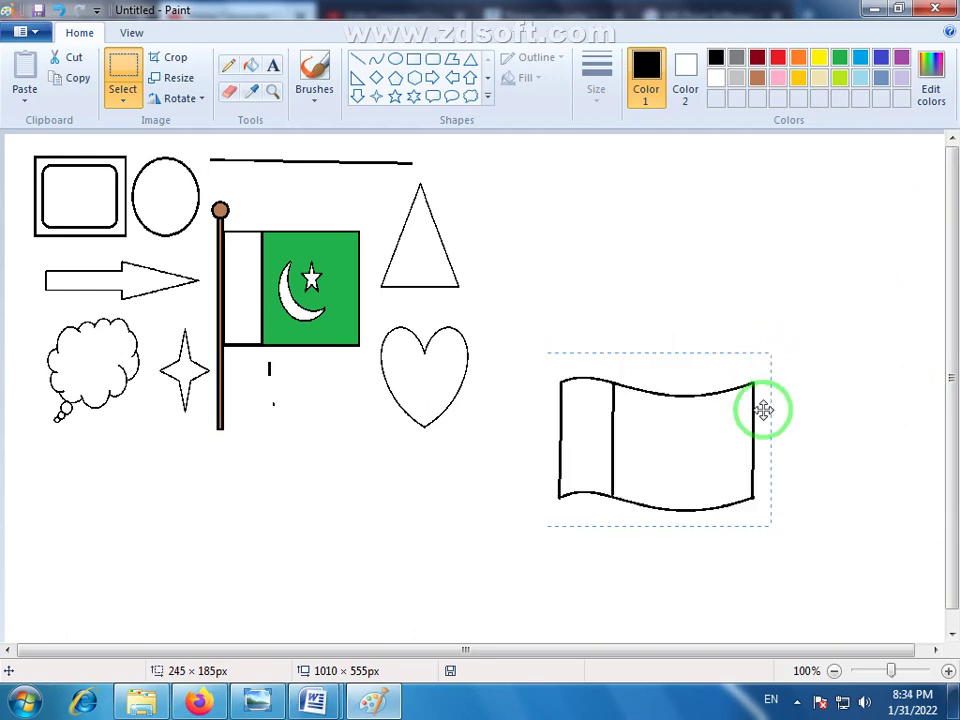
{"action": "mouse_move", "coordinate": [660, 400]}
{"action": "left_mouse_down"}
{"action": "mouse_move", "coordinate": [318, 494]}
{"action": "mouse_move", "coordinate": [266, 531]}
{"action": "left_mouse_up"}
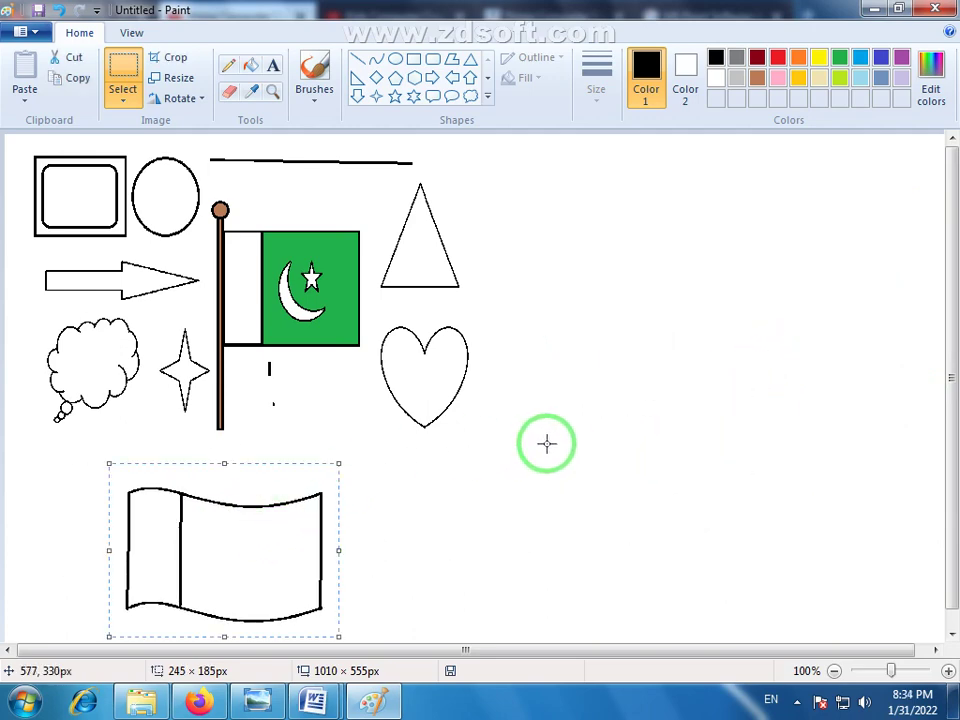
{"action": "left_click", "coordinate": [546, 444]}
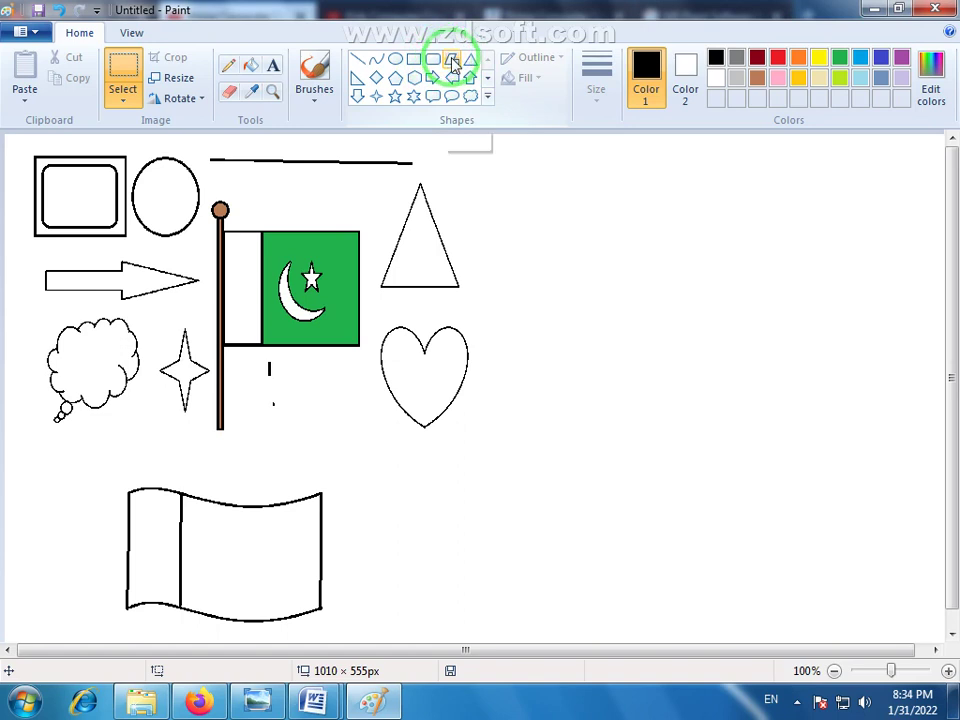
- Draw a closed irregular polygon about 321 × 278 px with a zigzag left edge in the empty area beside the drawings
{"action": "left_click", "coordinate": [452, 64]}
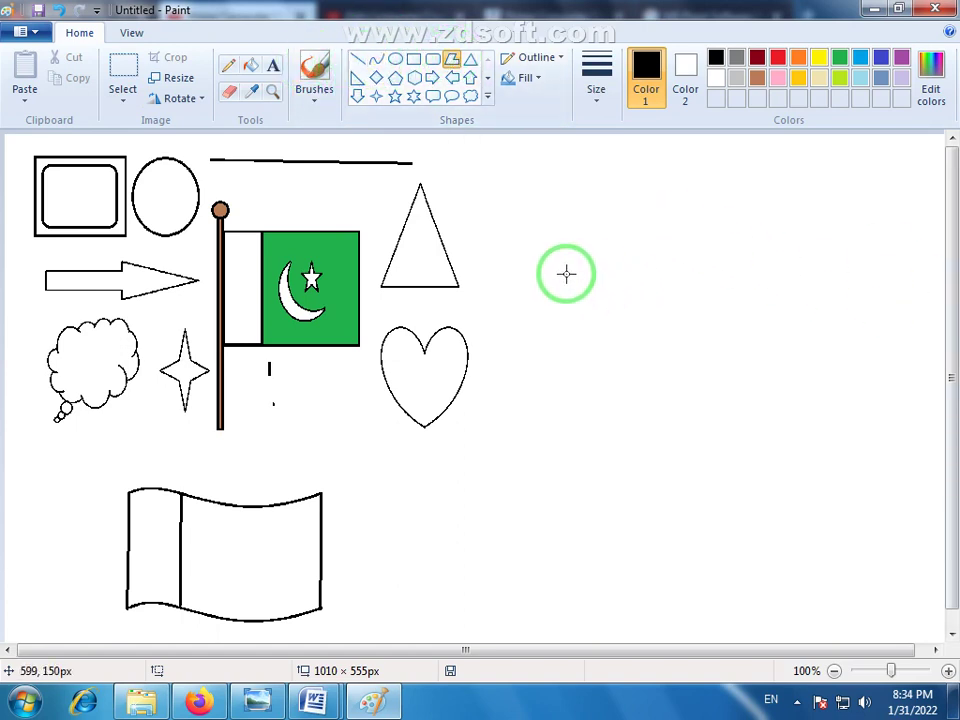
{"action": "left_click_drag", "start_coordinate": [564, 273], "coordinate": [706, 270]}
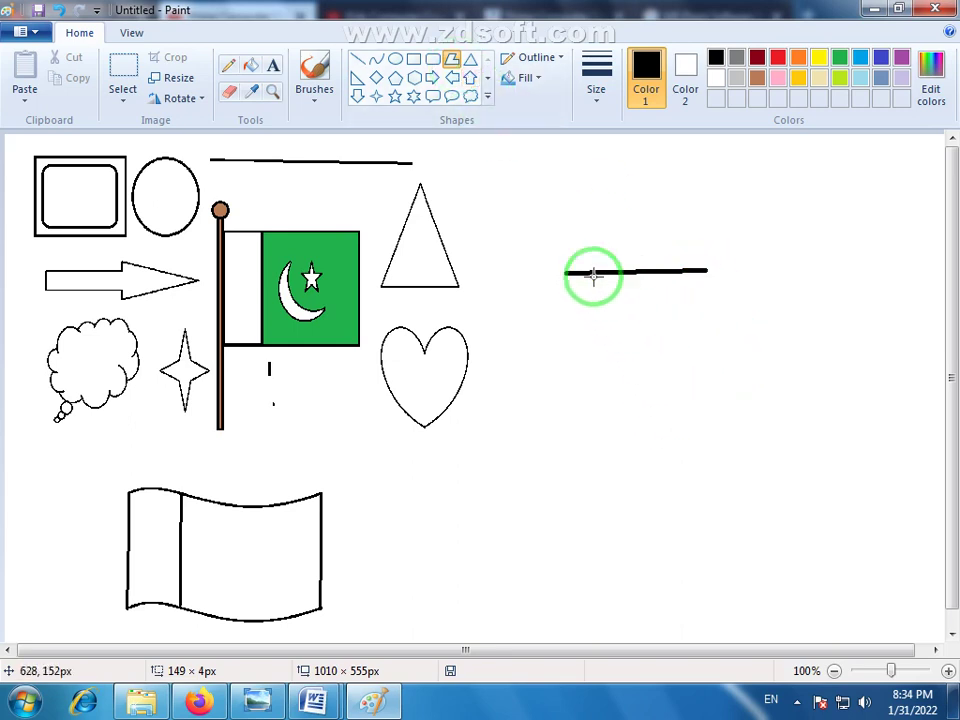
{"action": "left_click", "coordinate": [651, 421]}
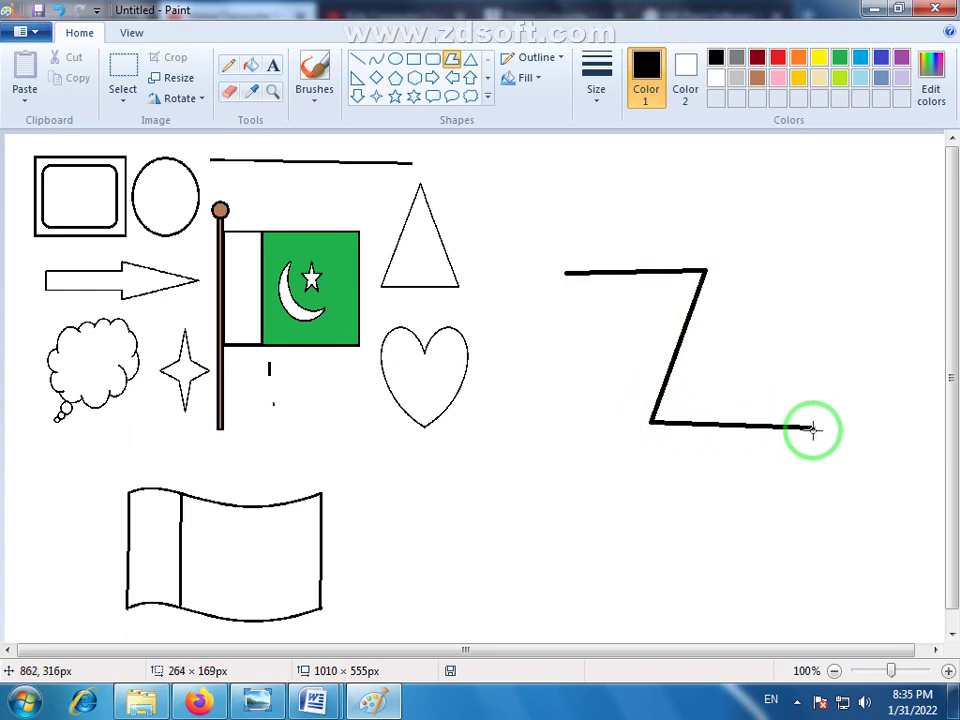
{"action": "left_click", "coordinate": [807, 529]}
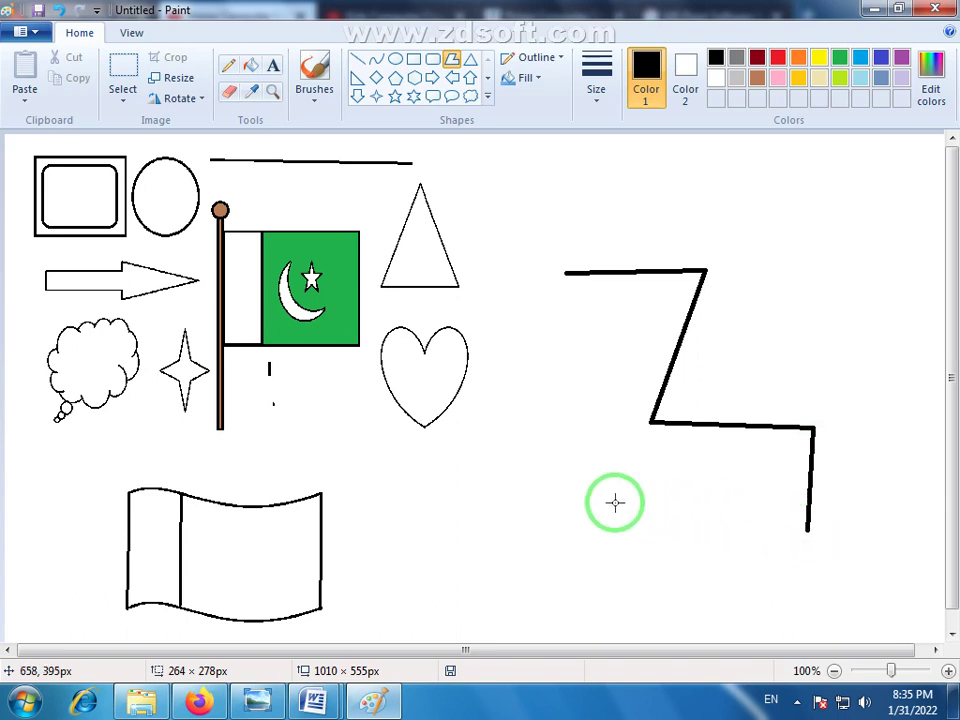
{"action": "left_click", "coordinate": [512, 491]}
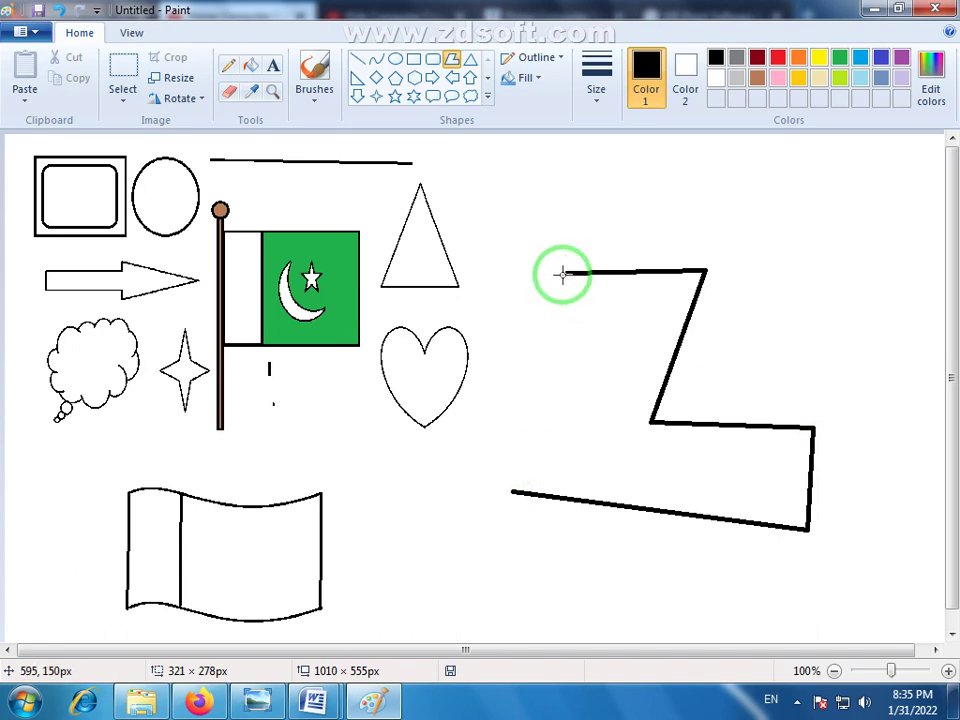
{"action": "left_click", "coordinate": [579, 406]}
{"action": "left_click", "coordinate": [532, 406]}
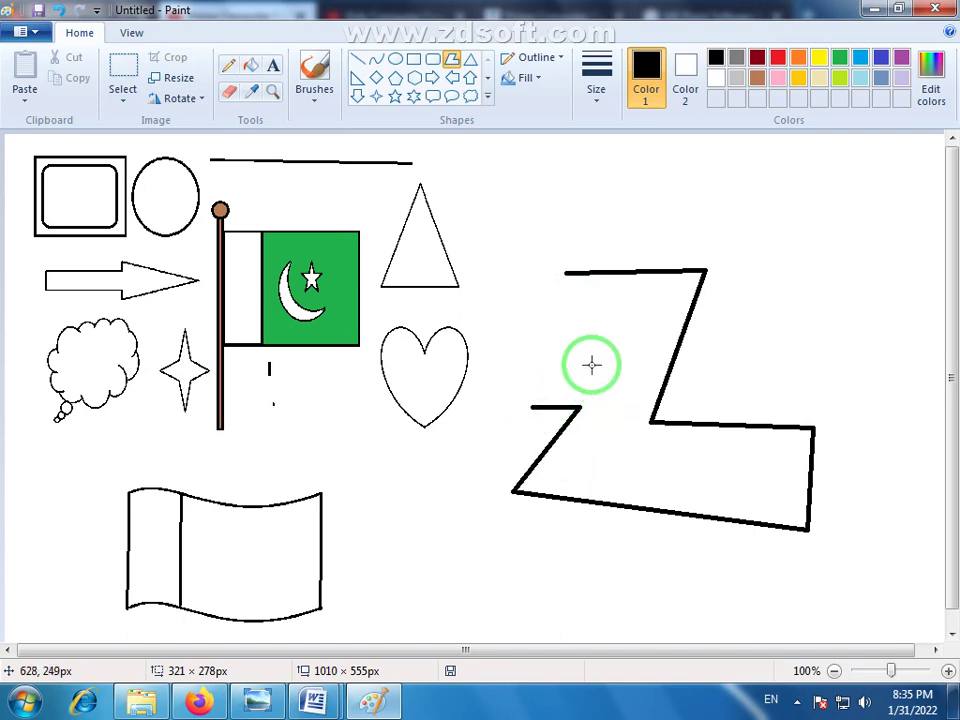
{"action": "left_click", "coordinate": [593, 363]}
{"action": "left_click", "coordinate": [538, 359]}
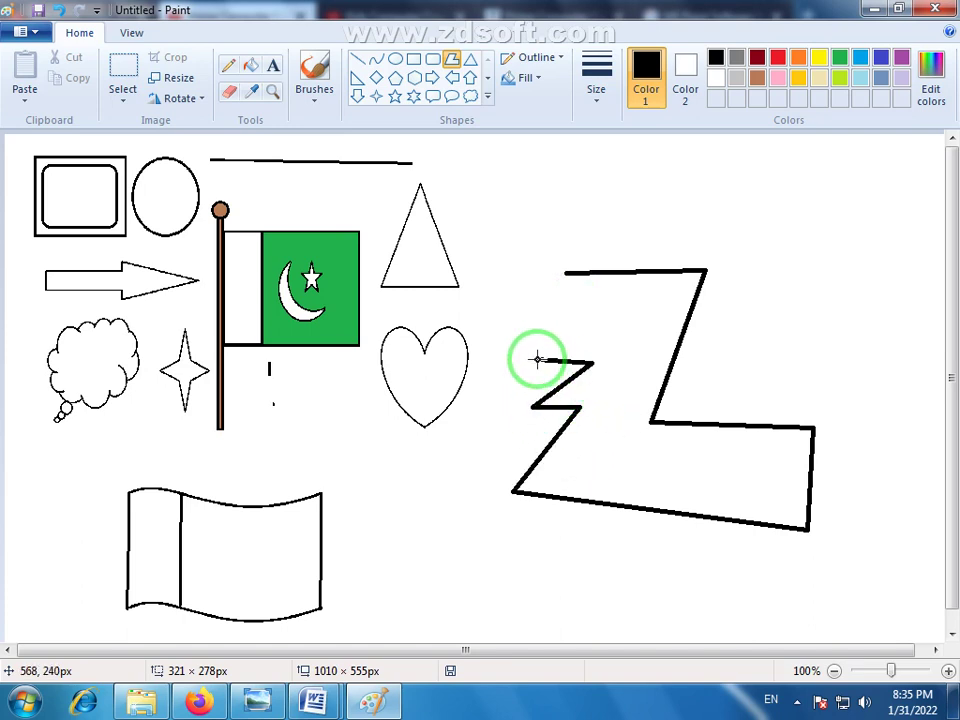
{"action": "left_click", "coordinate": [597, 316]}
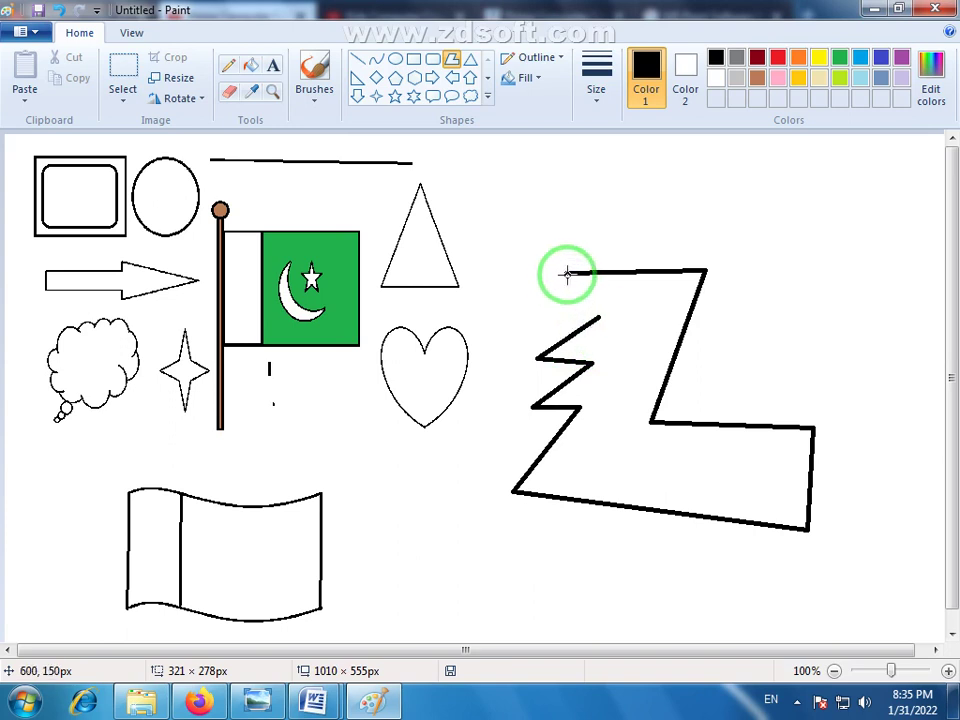
{"action": "left_click", "coordinate": [568, 272]}
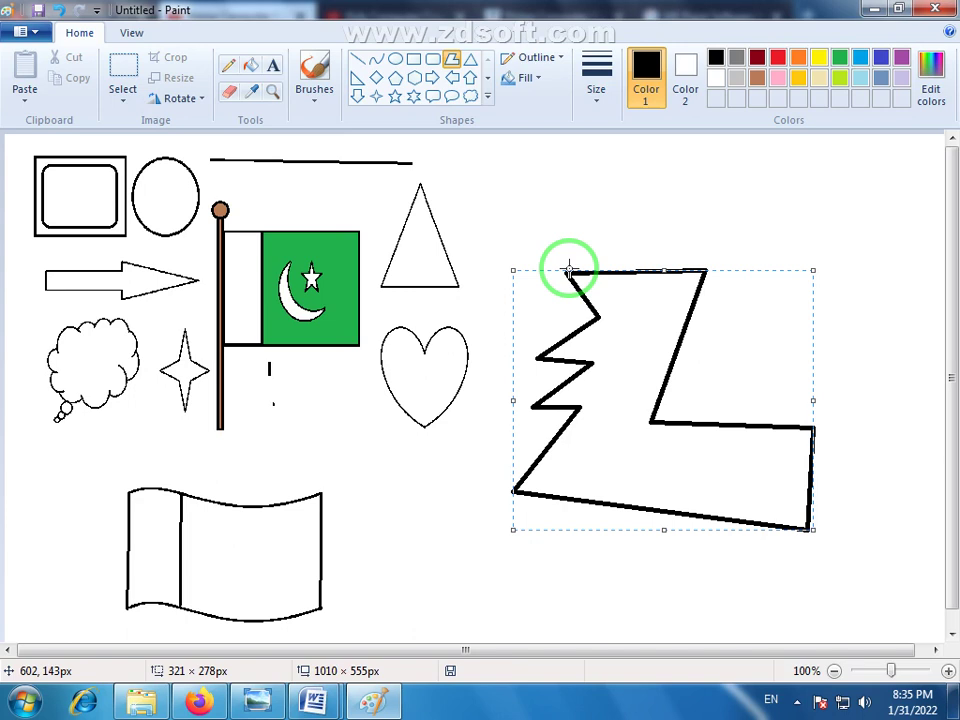
- Move the polygon down and left so it overlaps the heart's lower part, beside the waving flag
{"action": "left_click", "coordinate": [452, 62]}
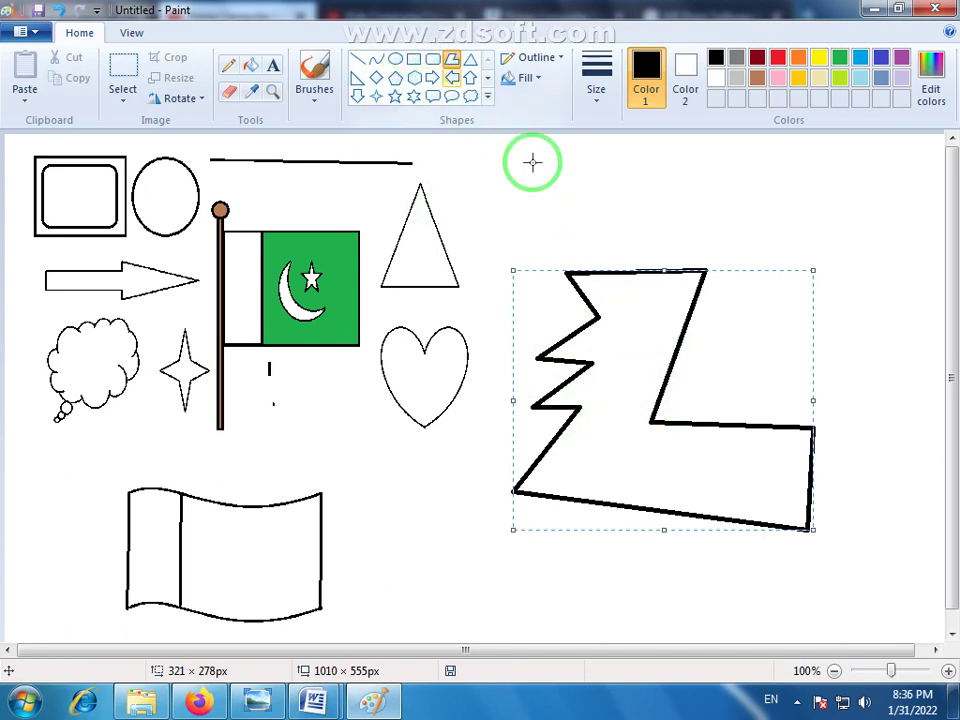
{"action": "left_click_drag", "start_coordinate": [656, 335], "coordinate": [669, 377]}
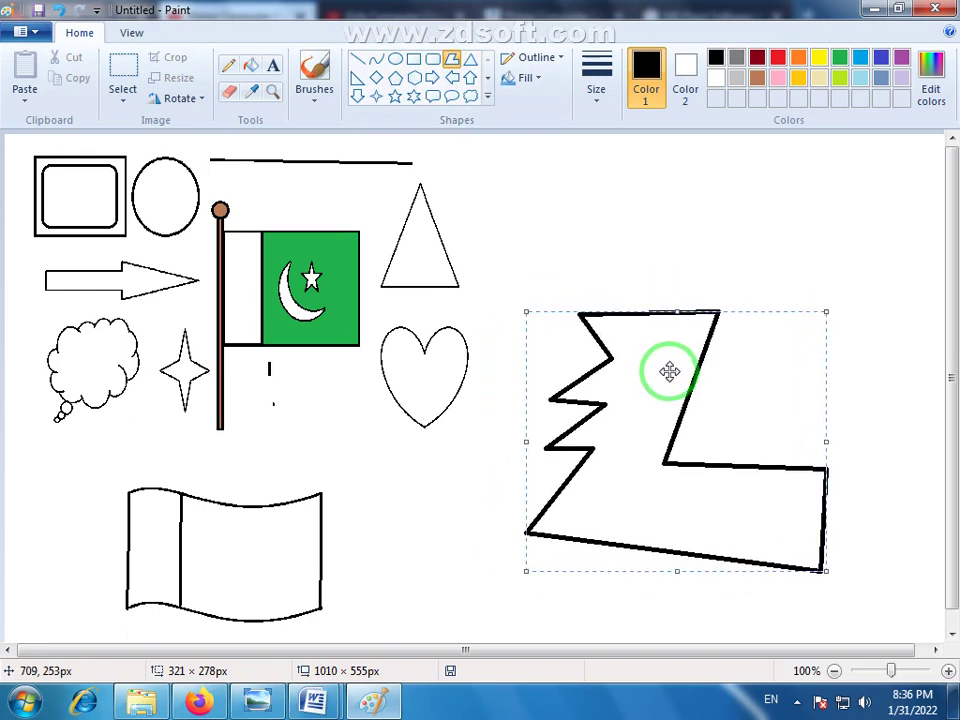
{"action": "left_click_drag", "start_coordinate": [613, 394], "coordinate": [438, 456]}
{"action": "left_click", "coordinate": [735, 313]}
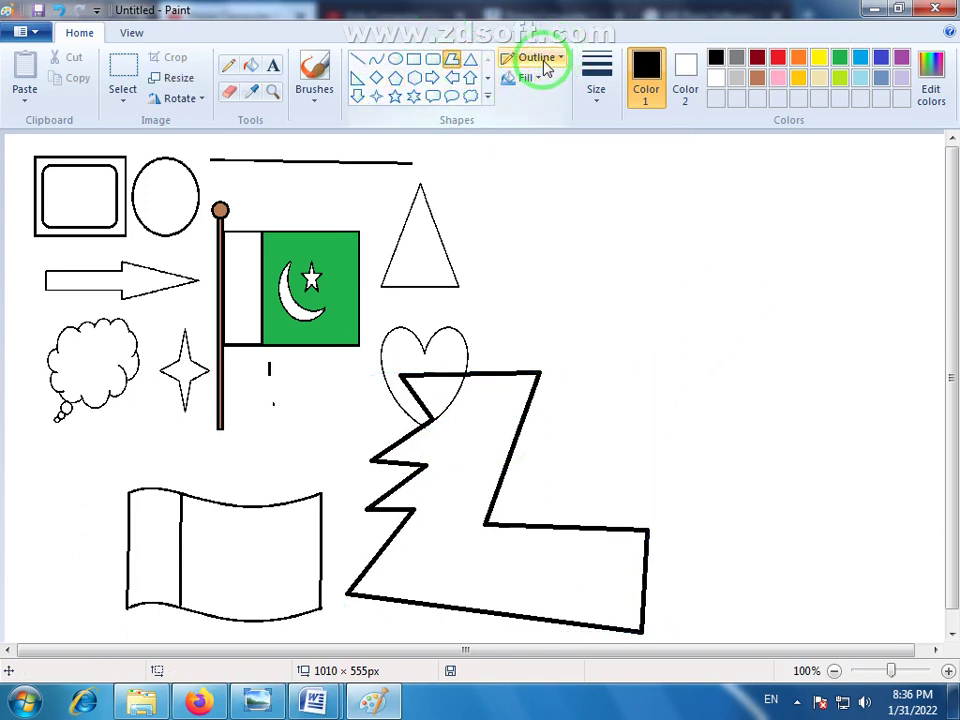
- Draw a near-round ellipse about 256 × 264 px with the thickest line in the empty area and shift it slightly left
{"action": "left_click", "coordinate": [396, 60]}
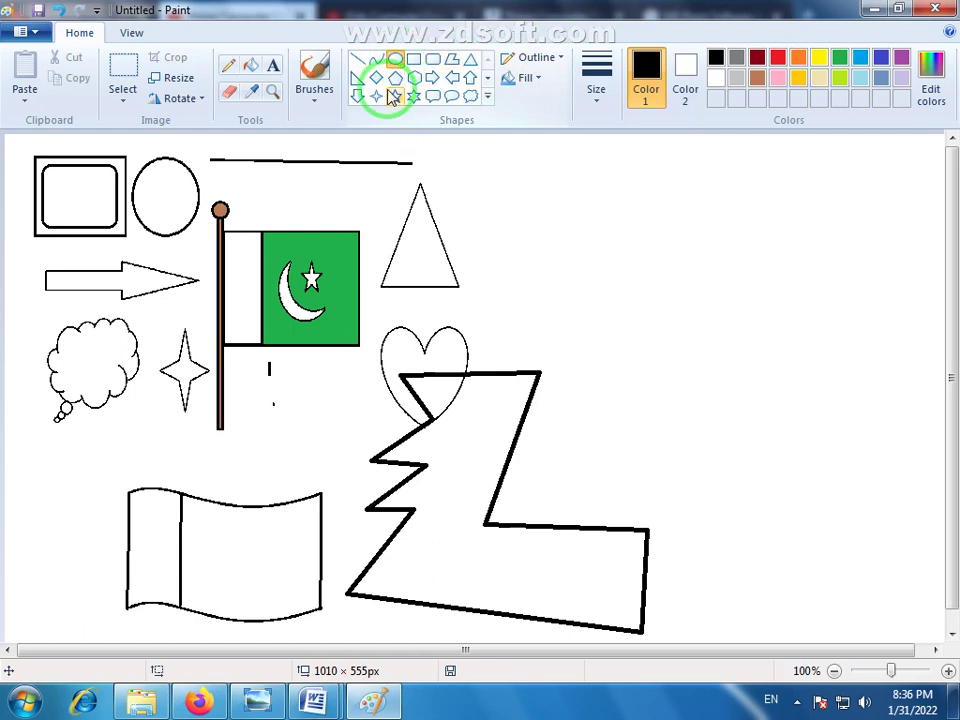
{"action": "left_click", "coordinate": [600, 108]}
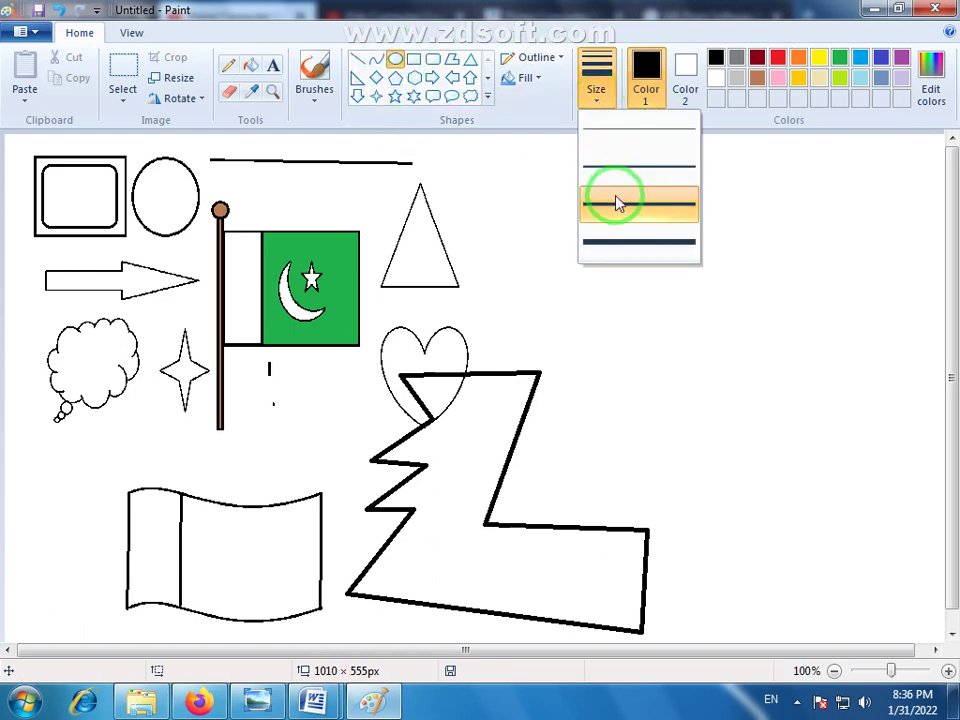
{"action": "left_click", "coordinate": [639, 251]}
{"action": "left_click_drag", "start_coordinate": [621, 209], "coordinate": [872, 463]}
{"action": "left_click_drag", "start_coordinate": [754, 349], "coordinate": [713, 342]}
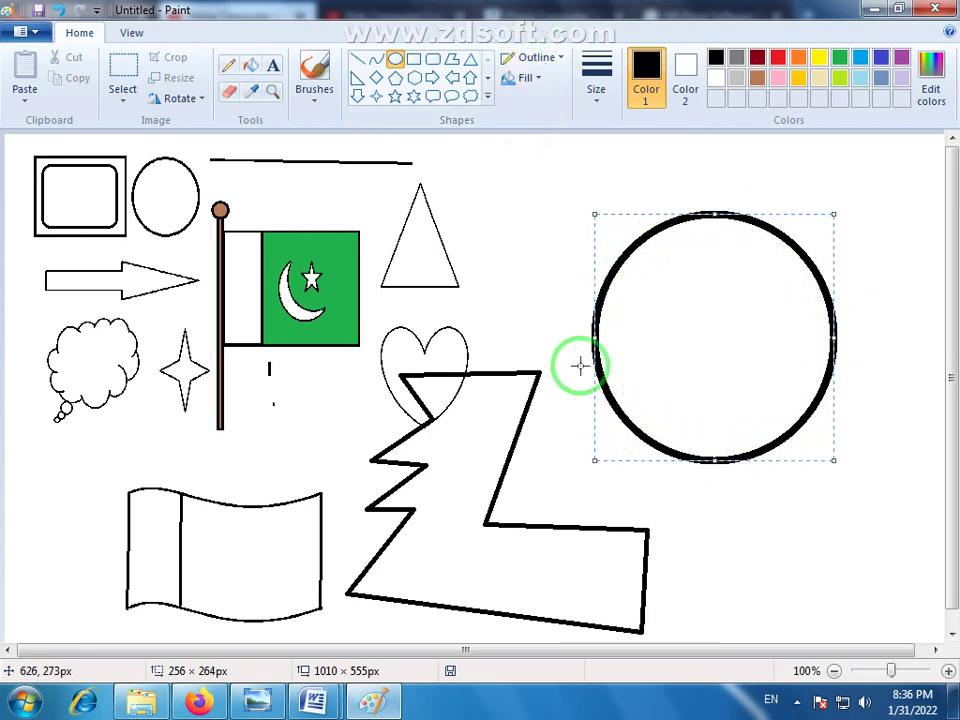
- Change the circle's outline style to Watercolor and move the circle slightly up and right
{"action": "left_click", "coordinate": [560, 62]}
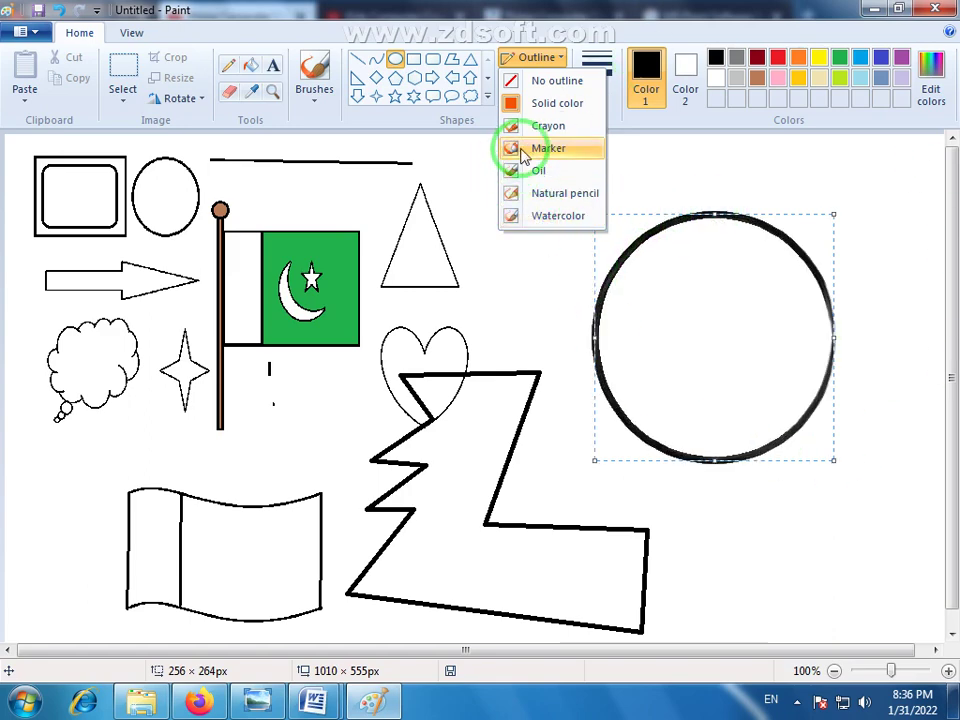
{"action": "left_click", "coordinate": [548, 220]}
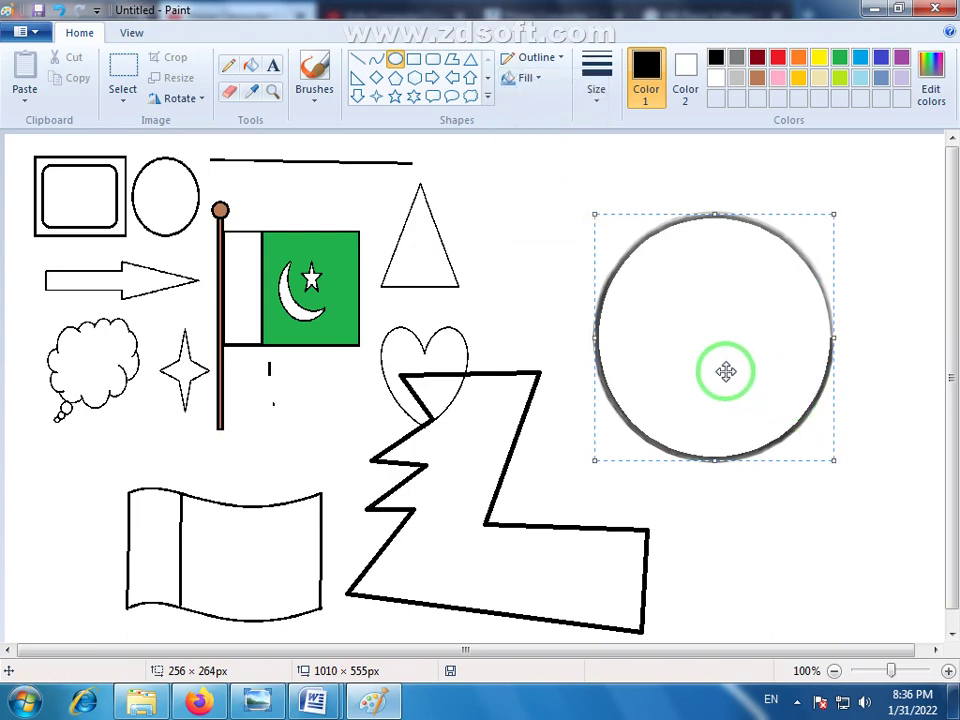
{"action": "left_click_drag", "start_coordinate": [729, 375], "coordinate": [746, 339]}
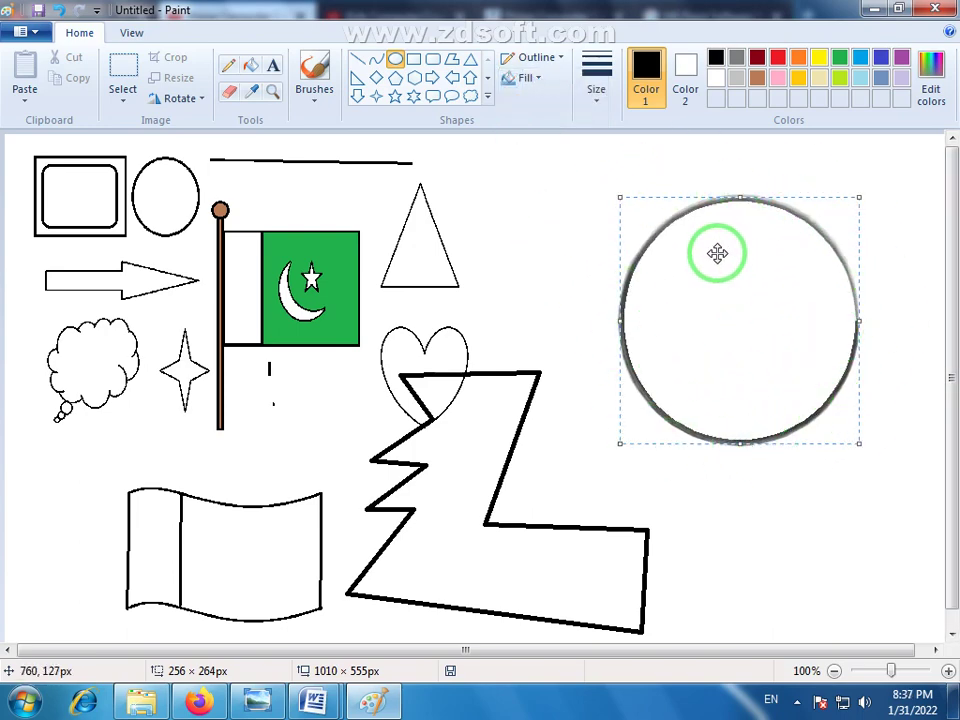
- Fill the circle with red and turn its interior back to white
{"action": "left_click", "coordinate": [540, 80]}
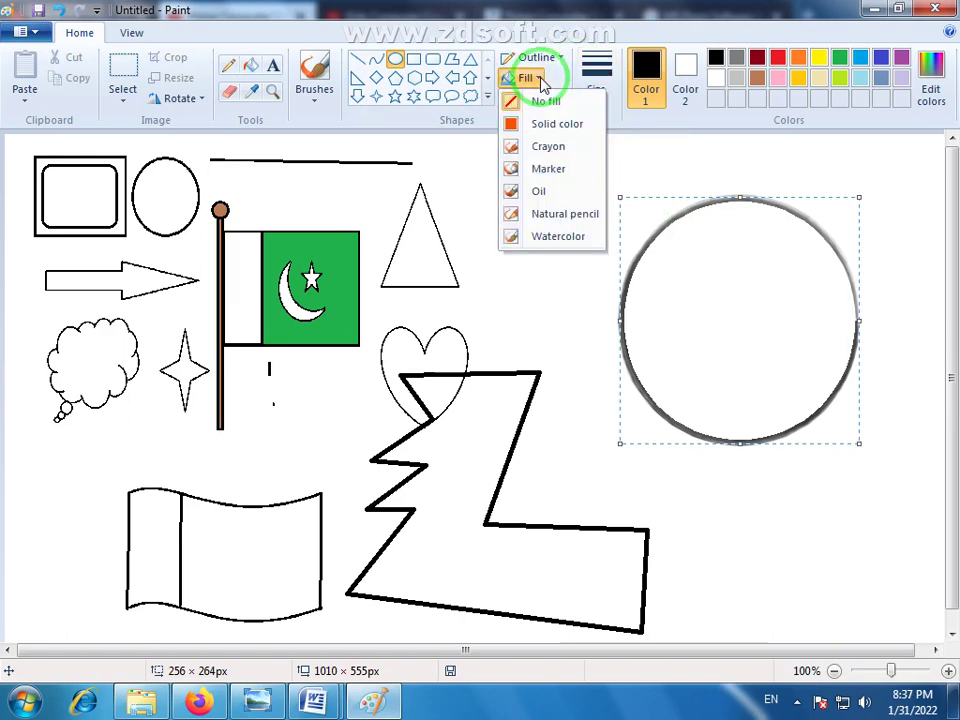
{"action": "left_click", "coordinate": [540, 80]}
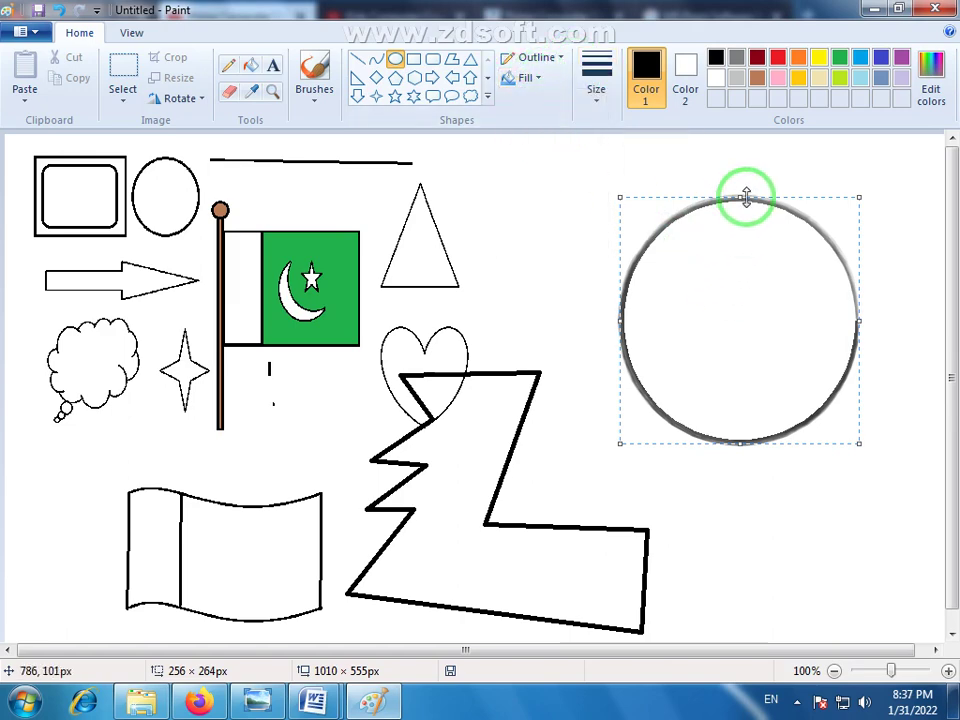
{"action": "left_click", "coordinate": [252, 65]}
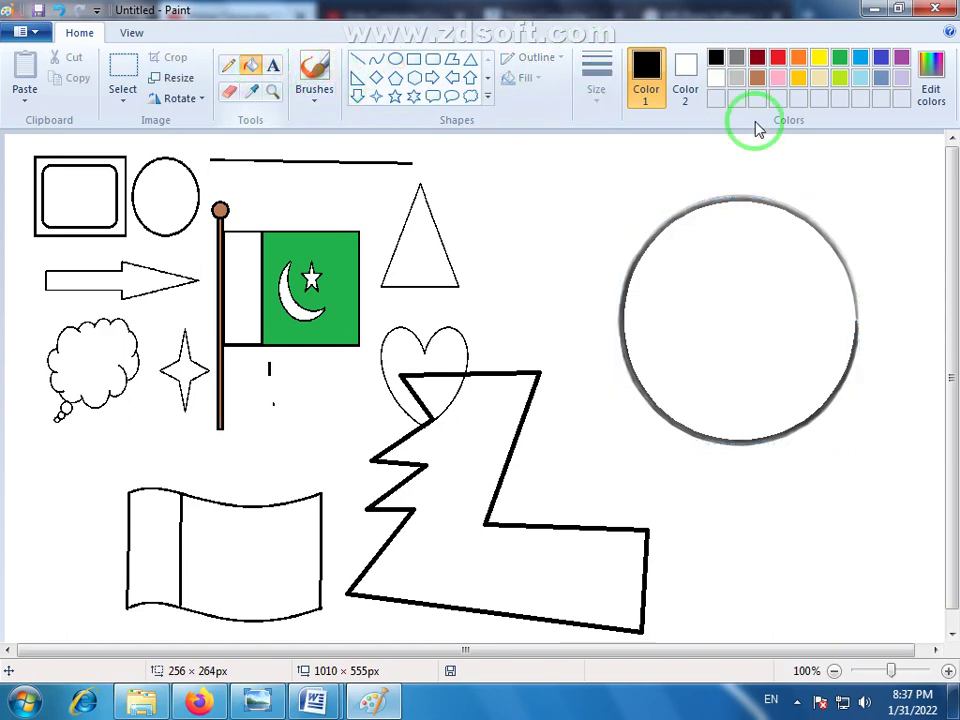
{"action": "left_click", "coordinate": [778, 59]}
{"action": "left_click", "coordinate": [764, 272]}
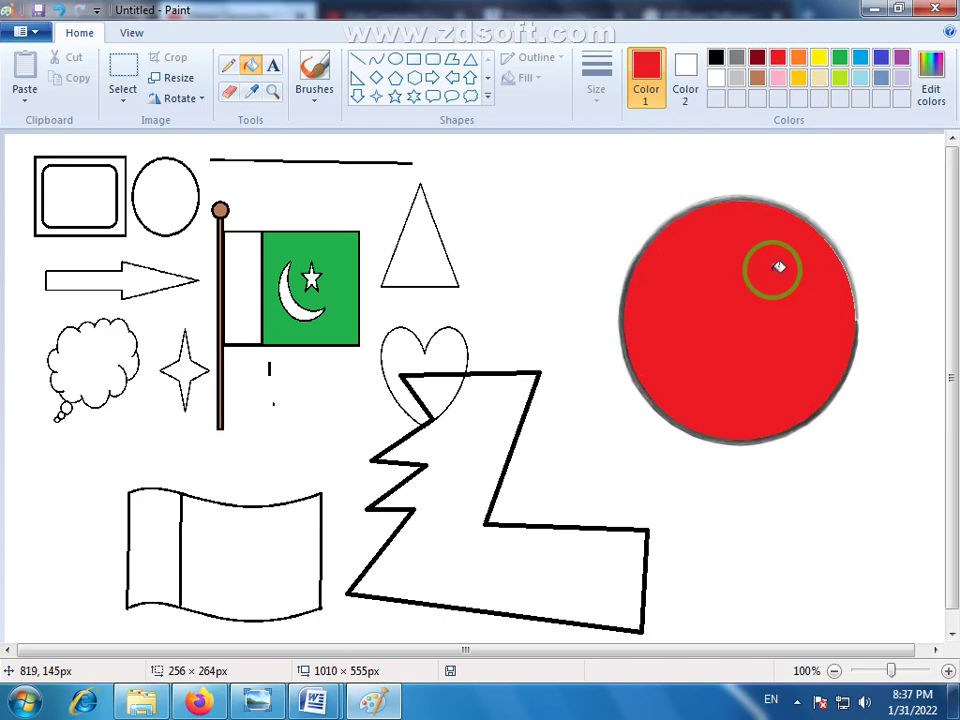
{"action": "right_click", "coordinate": [779, 268]}
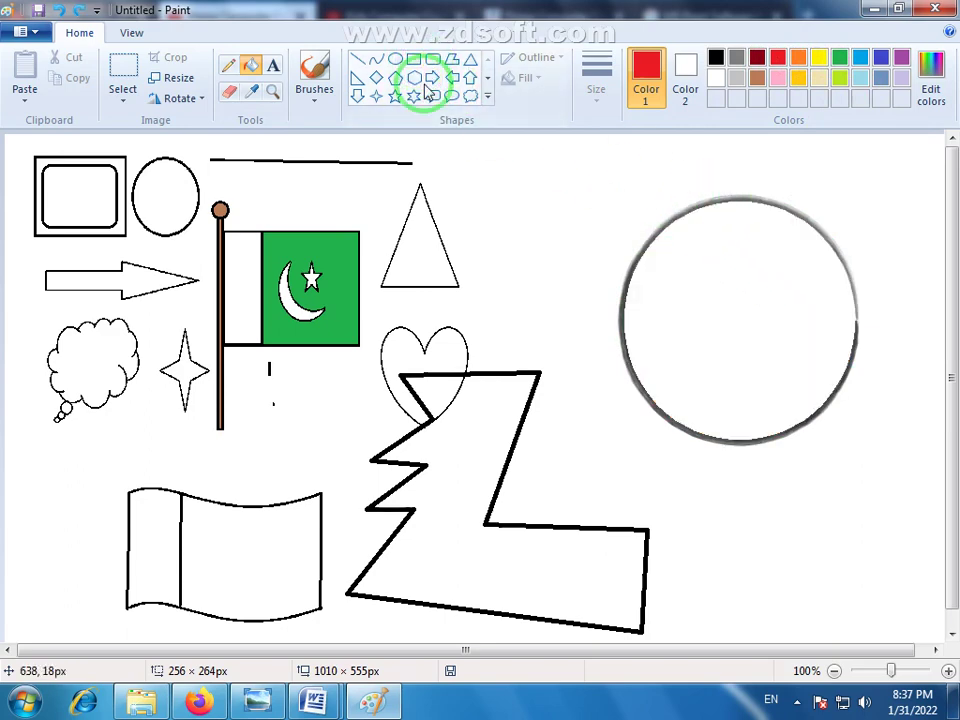
{"action": "left_click", "coordinate": [229, 65]}
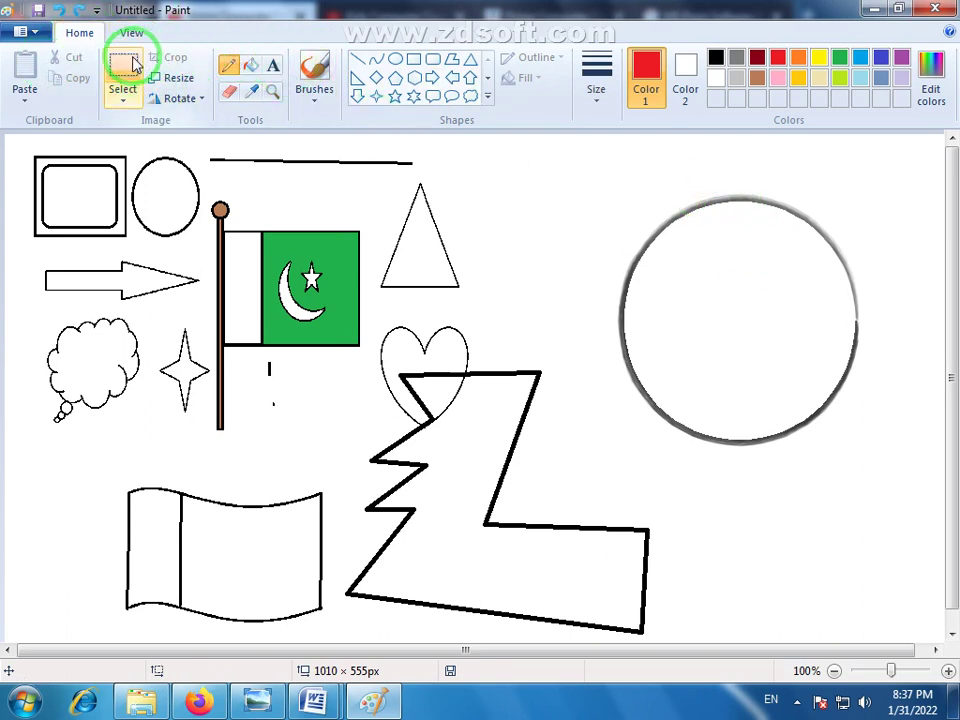
- Select the area around the large grey-outlined circle and delete the circle
{"action": "left_click_drag", "start_coordinate": [585, 164], "coordinate": [703, 312]}
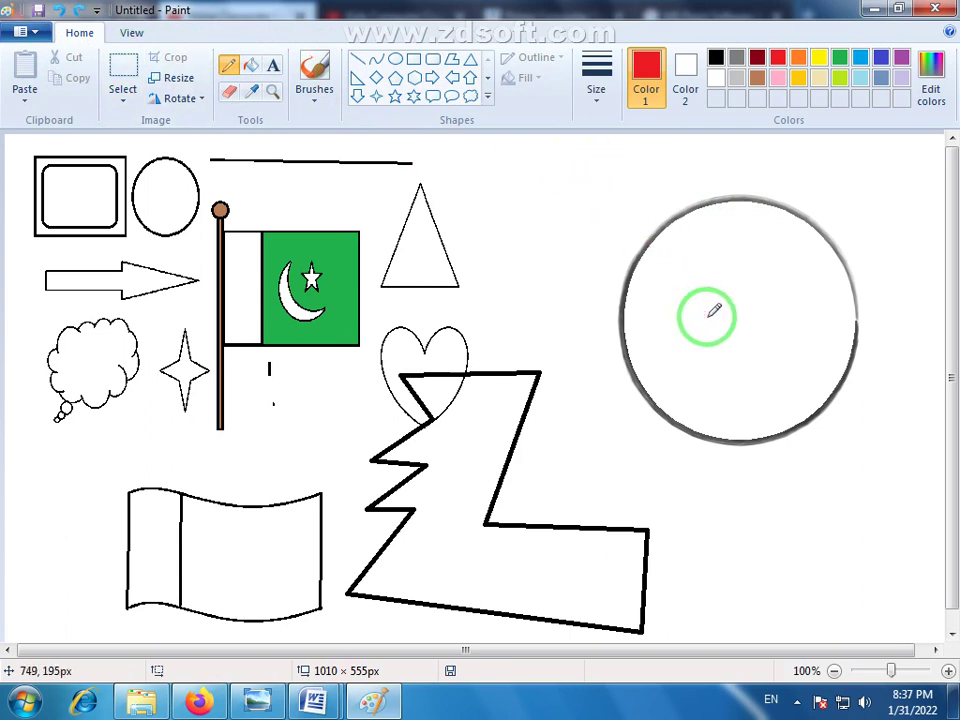
{"action": "left_click", "coordinate": [130, 62]}
{"action": "left_click_drag", "start_coordinate": [585, 155], "coordinate": [888, 464]}
{"action": "key", "text": "Delete"}
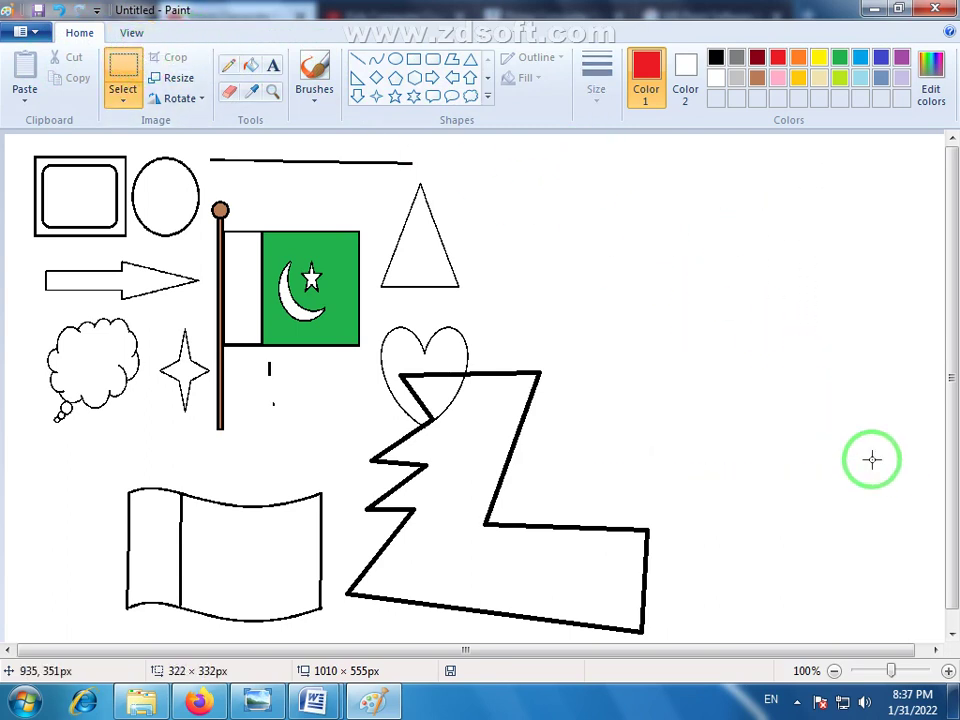
- Draw a near-round ellipse about 259 × 271 px in the cleared area and set its outline colour to black
{"action": "left_click", "coordinate": [395, 59]}
{"action": "left_click_drag", "start_coordinate": [628, 201], "coordinate": [874, 457]}
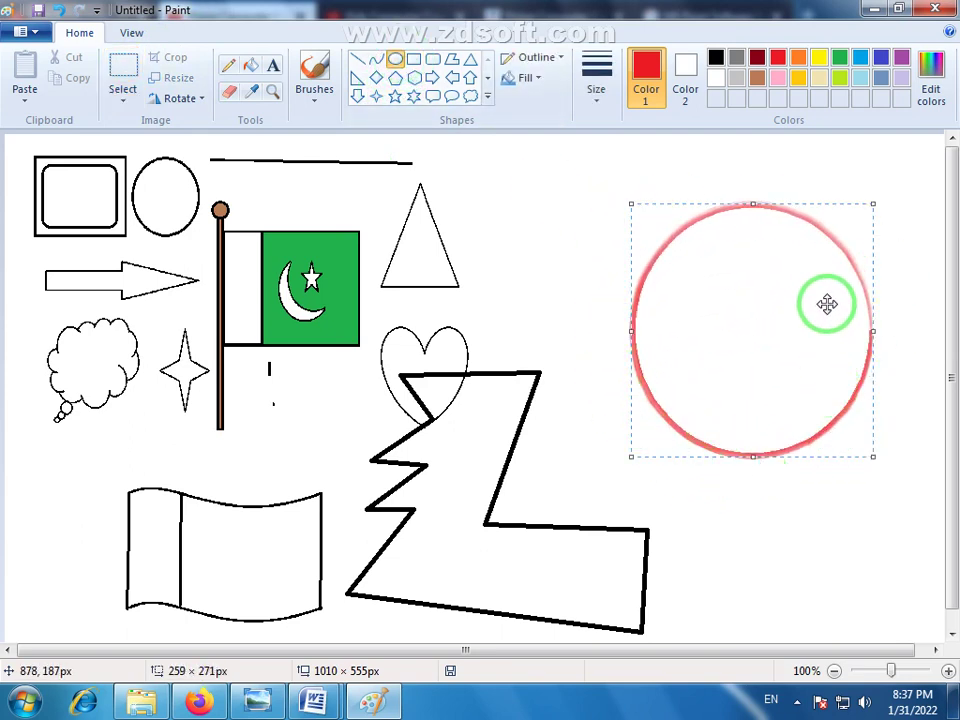
{"action": "left_click", "coordinate": [716, 60]}
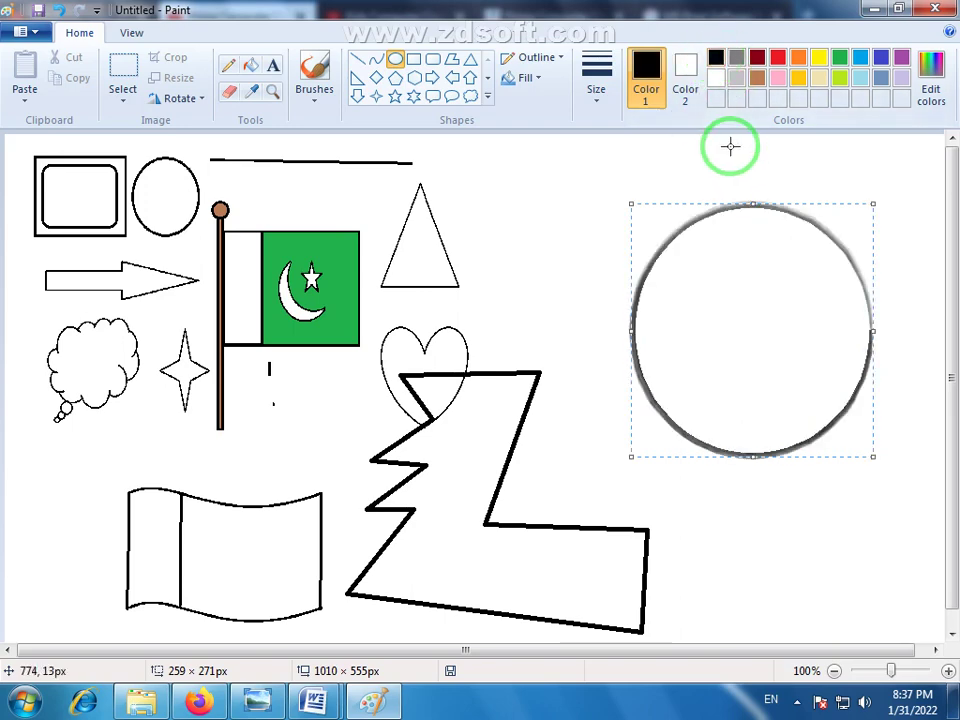
- Apply the Watercolor fill style to the new circle and flood its interior with red
{"action": "left_click", "coordinate": [537, 79]}
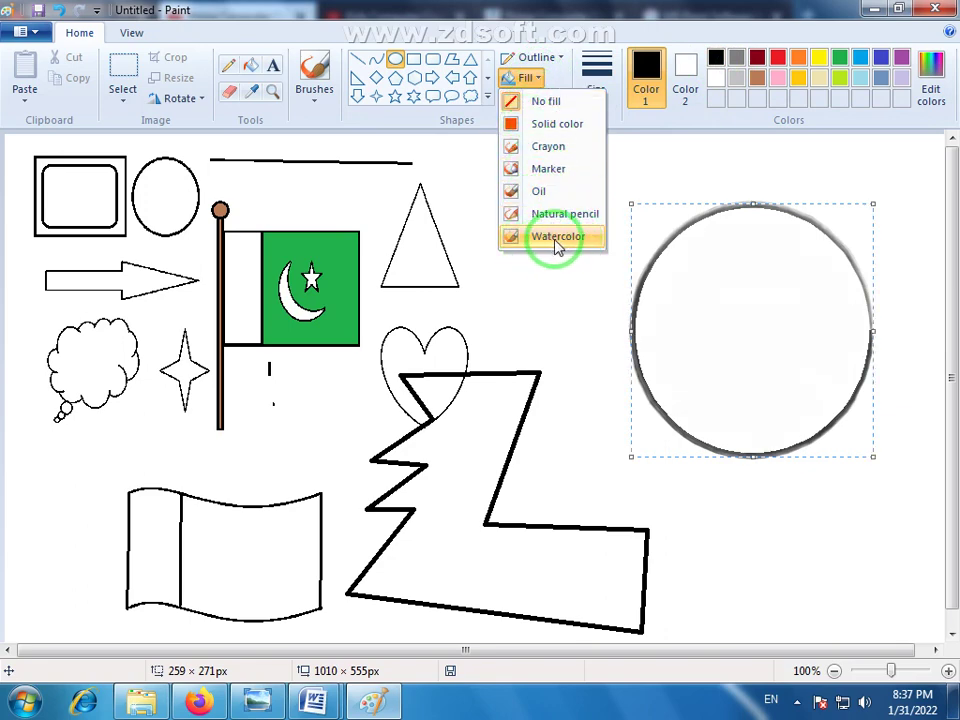
{"action": "left_click", "coordinate": [557, 238]}
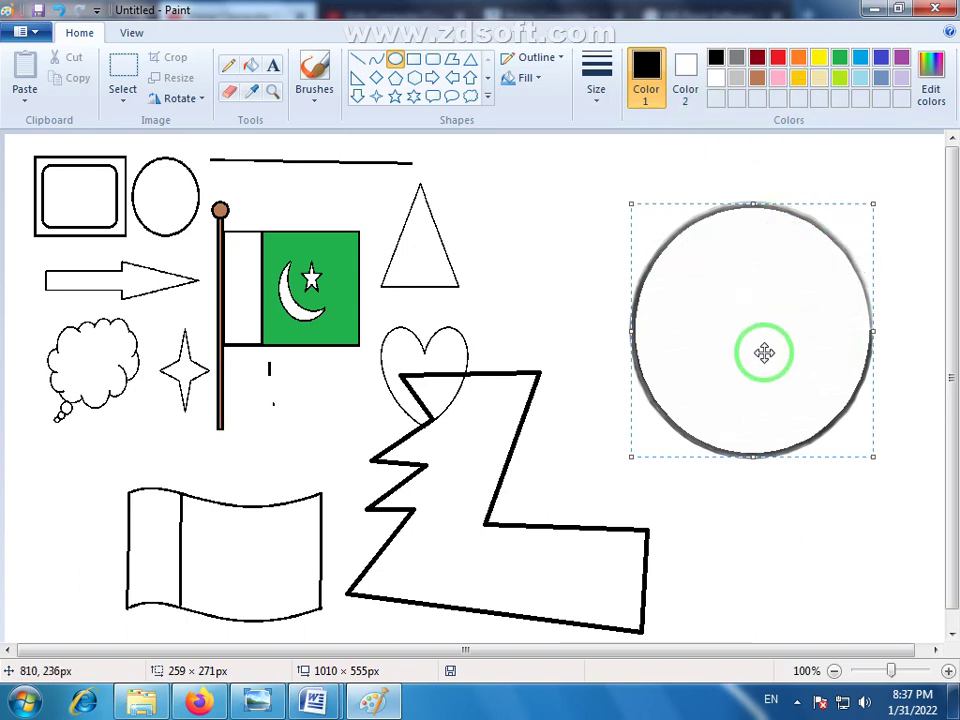
{"action": "left_click", "coordinate": [252, 68]}
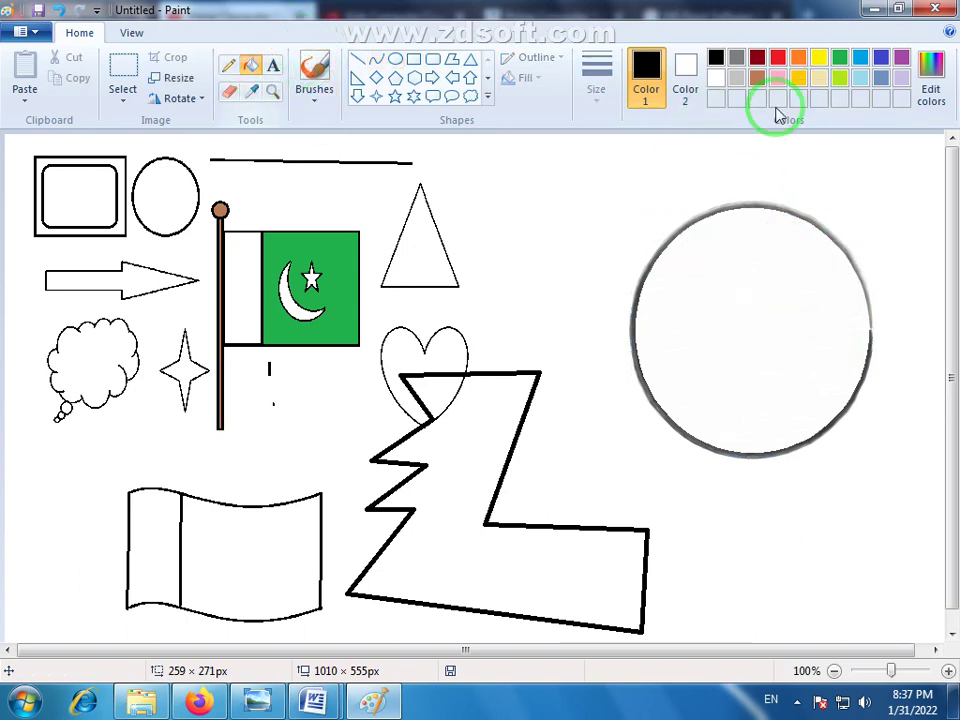
{"action": "left_click", "coordinate": [779, 57]}
{"action": "left_click", "coordinate": [768, 241]}
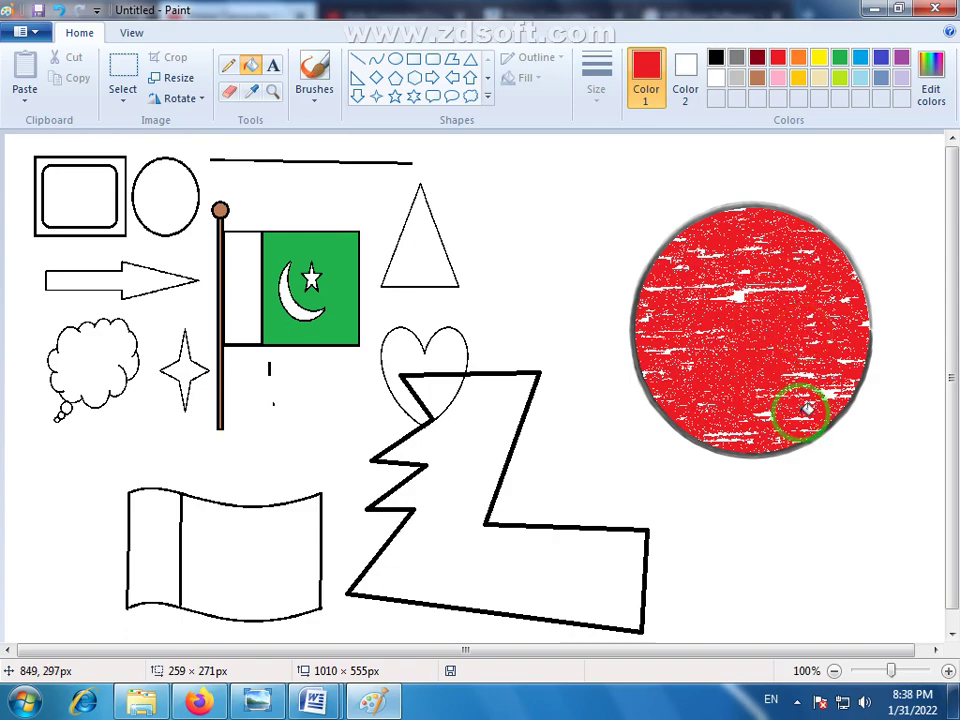
- Select a rectangular area around the red circle and move it in small shifts to the left, closer to the triangle
{"action": "left_click", "coordinate": [118, 80]}
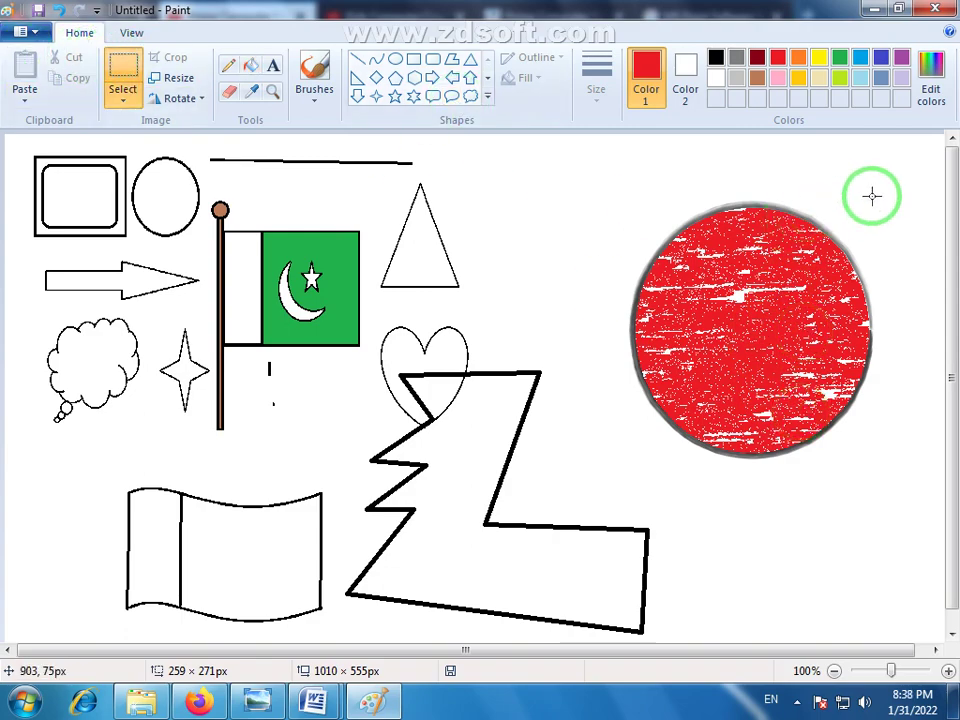
{"action": "left_click_drag", "start_coordinate": [902, 189], "coordinate": [593, 504]}
{"action": "mouse_move", "coordinate": [797, 364]}
{"action": "left_mouse_down"}
{"action": "mouse_move", "coordinate": [686, 349]}
{"action": "mouse_move", "coordinate": [273, 370]}
{"action": "mouse_move", "coordinate": [226, 456]}
{"action": "mouse_move", "coordinate": [755, 321]}
{"action": "mouse_move", "coordinate": [741, 398]}
{"action": "mouse_move", "coordinate": [193, 143]}
{"action": "mouse_move", "coordinate": [816, 345]}
{"action": "mouse_move", "coordinate": [778, 355]}
{"action": "mouse_move", "coordinate": [786, 355]}
{"action": "left_mouse_up"}
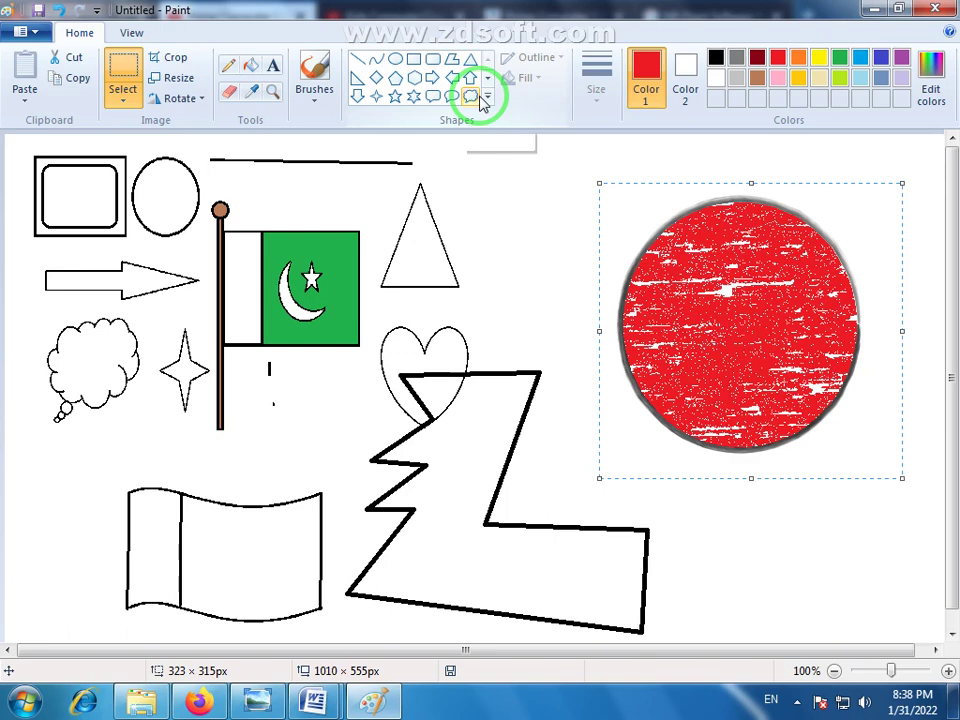
{"action": "mouse_move", "coordinate": [775, 328]}
{"action": "left_mouse_down"}
{"action": "mouse_move", "coordinate": [754, 321]}
{"action": "mouse_move", "coordinate": [718, 332]}
{"action": "mouse_move", "coordinate": [771, 322]}
{"action": "left_mouse_up"}
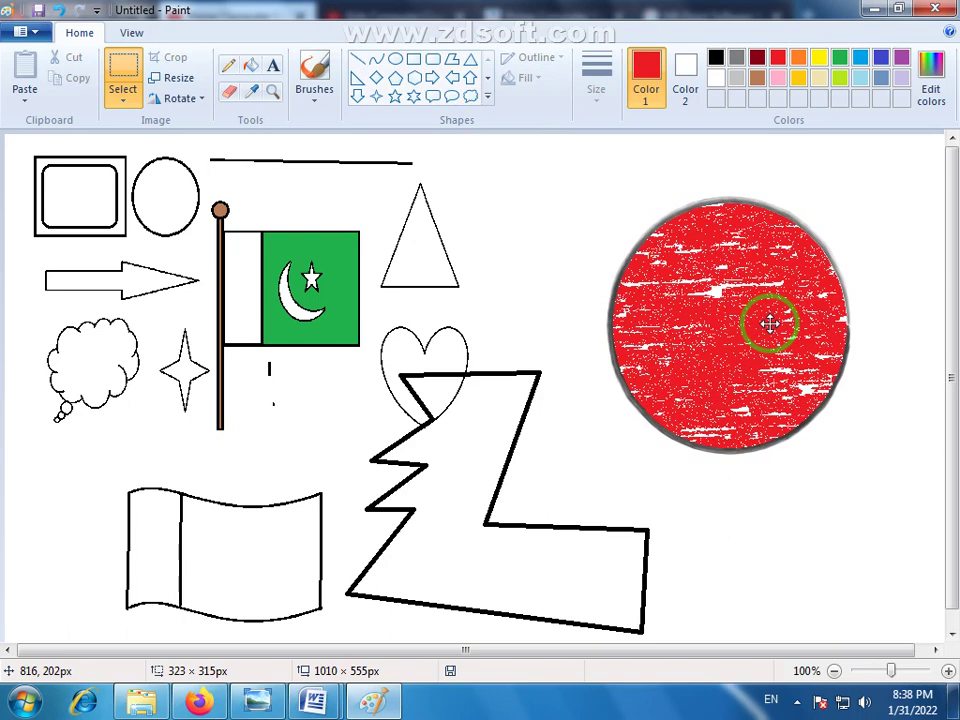
{"action": "left_click_drag", "start_coordinate": [770, 323], "coordinate": [770, 323]}
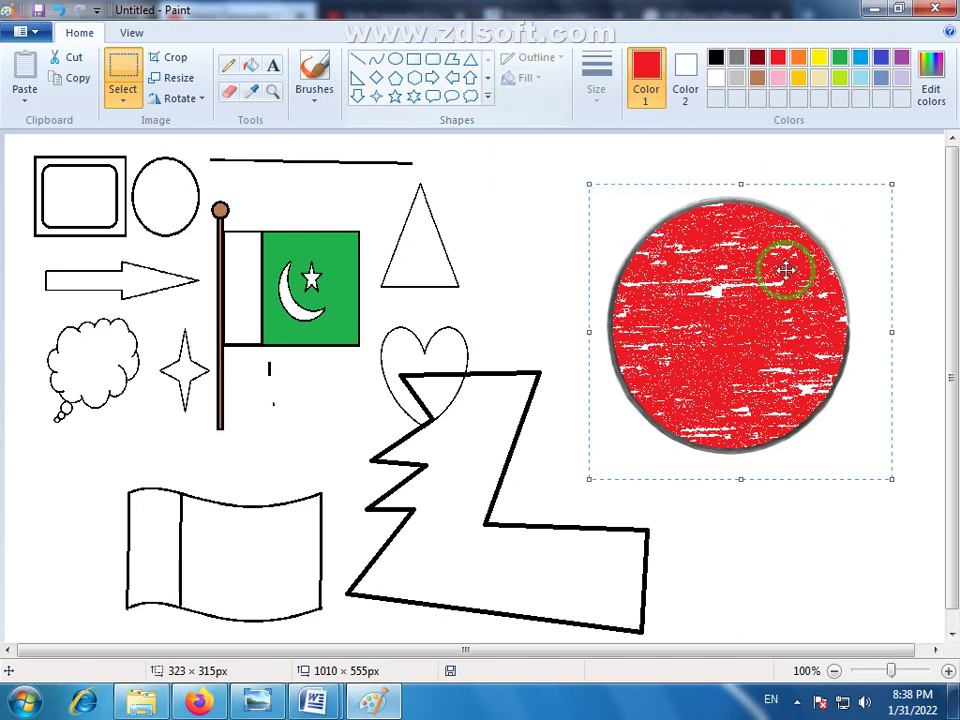
{"action": "left_click_drag", "start_coordinate": [752, 300], "coordinate": [731, 302]}
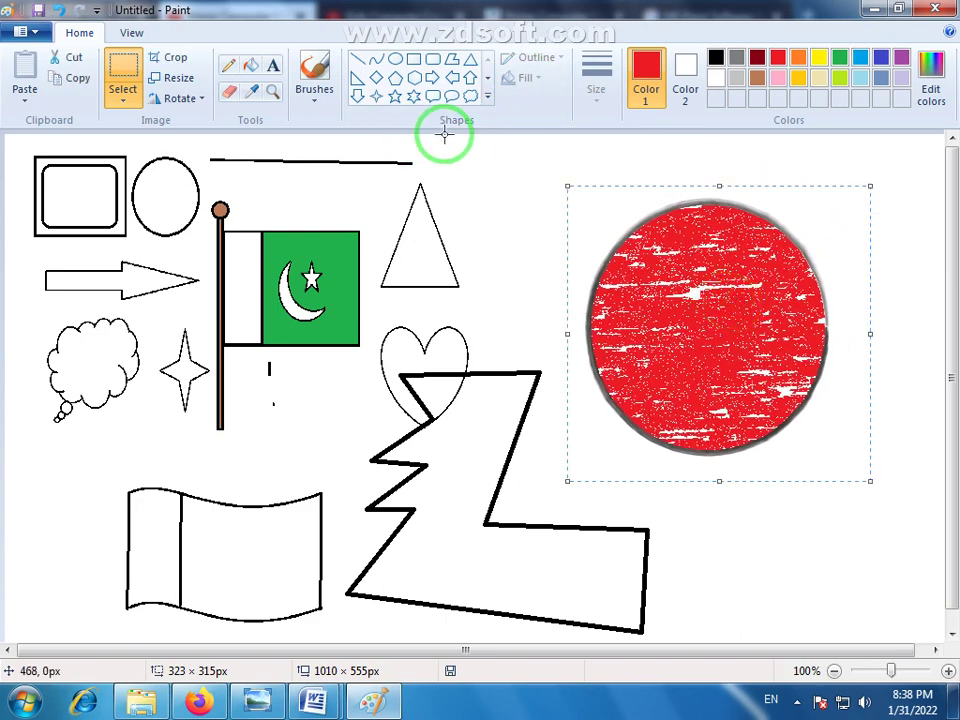
{"action": "left_click", "coordinate": [487, 97]}
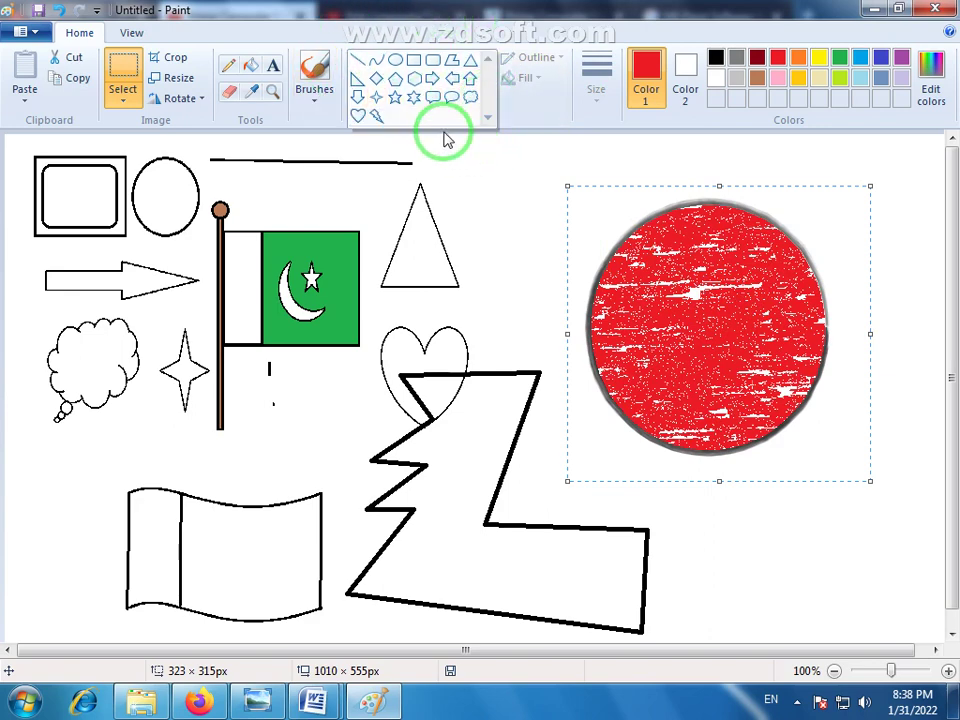
{"action": "left_click", "coordinate": [508, 120]}
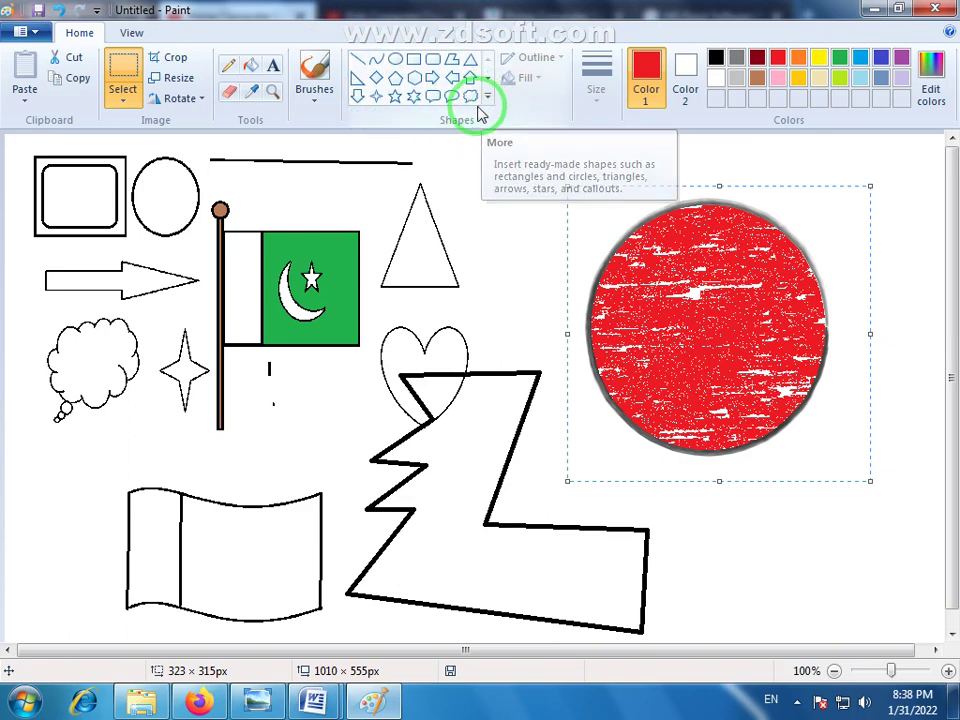
- Switch to the Document1 window in Microsoft Word and draw a circle about 1.79" high × 1.72" wide beside the hashtag list
{"action": "mouse_move", "coordinate": [315, 703]}
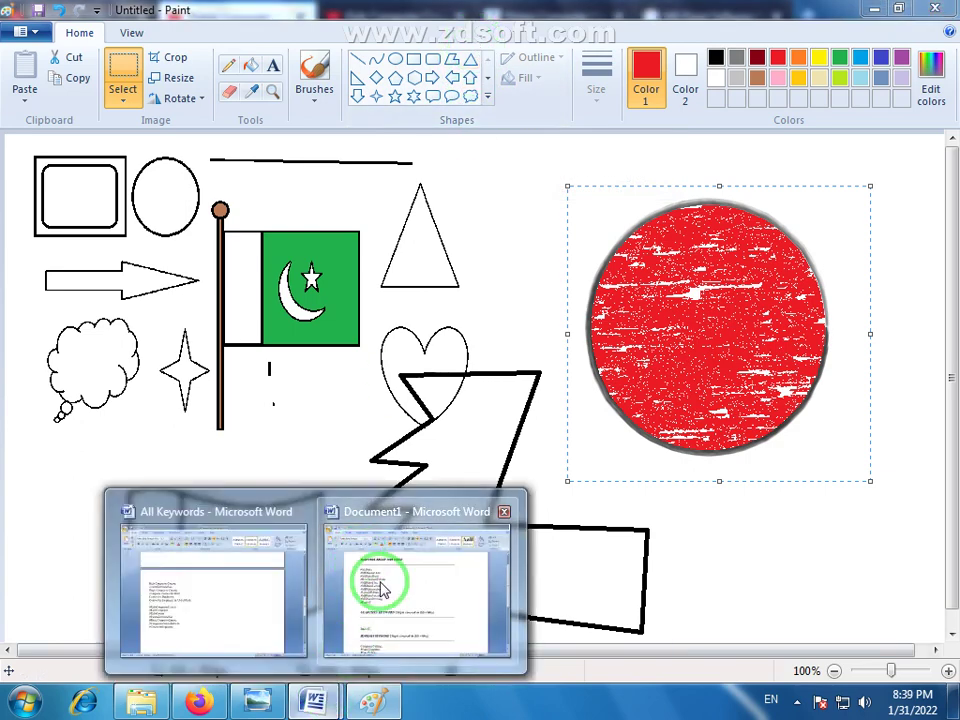
{"action": "left_click", "coordinate": [368, 575]}
{"action": "left_click", "coordinate": [122, 37]}
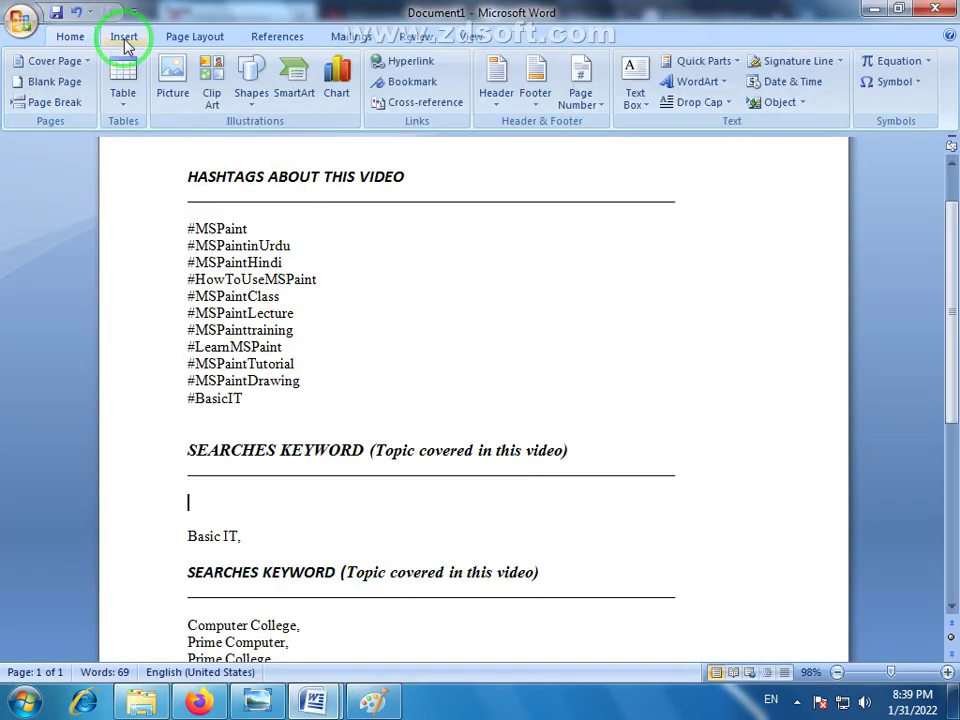
{"action": "left_click", "coordinate": [253, 114]}
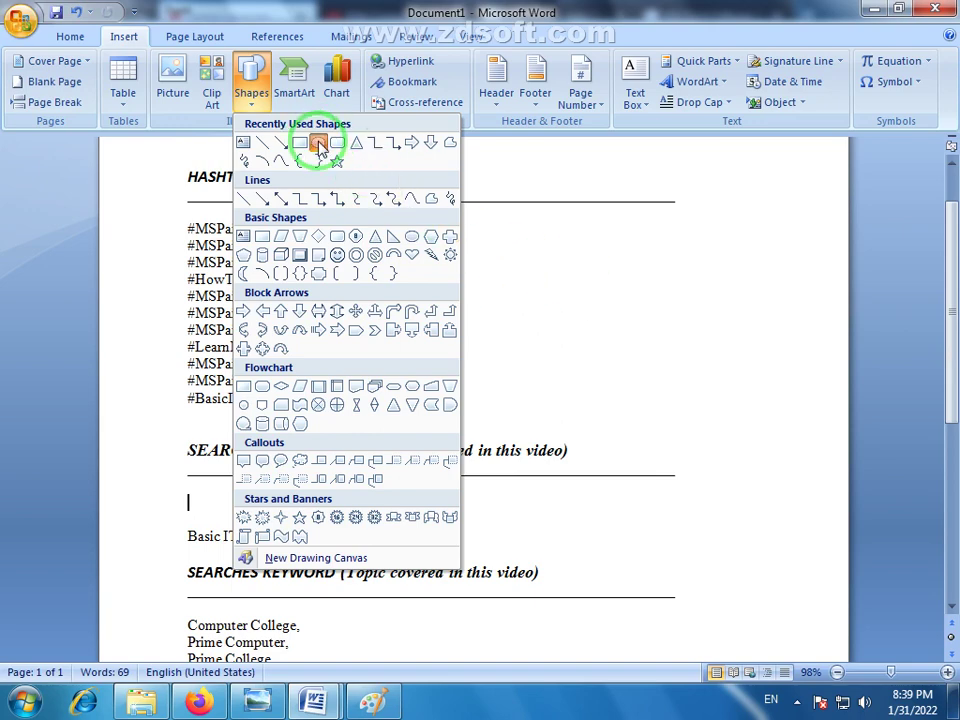
{"action": "left_click", "coordinate": [266, 143]}
{"action": "left_click_drag", "start_coordinate": [639, 403], "coordinate": [639, 400]}
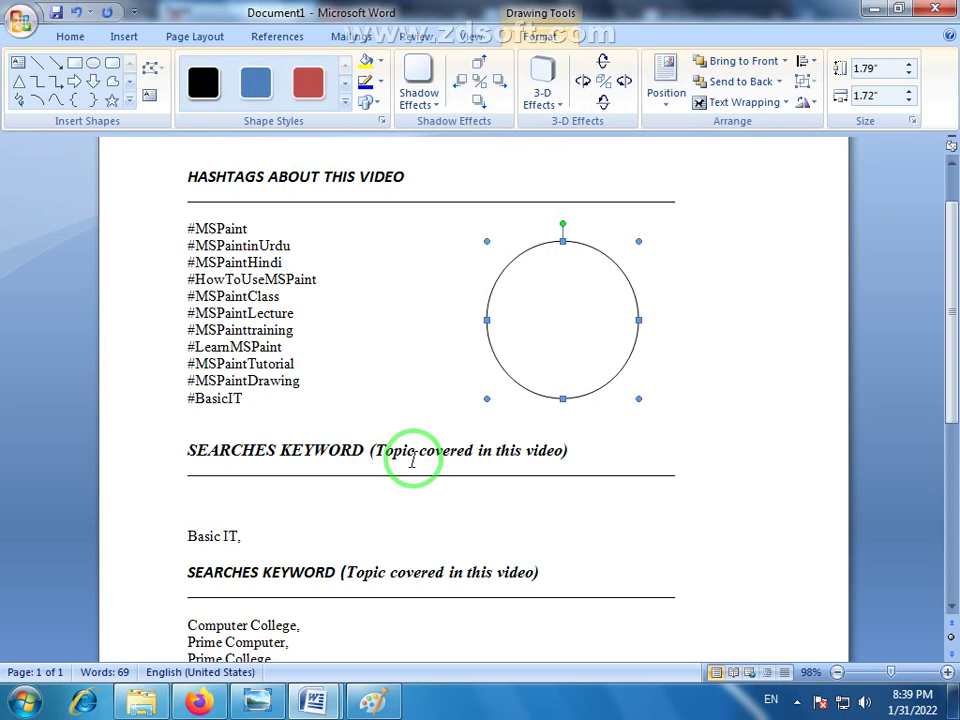
{"action": "left_click", "coordinate": [657, 512]}
- Switch back to Paint and deselect the area around the red circle
{"action": "left_click", "coordinate": [370, 704]}
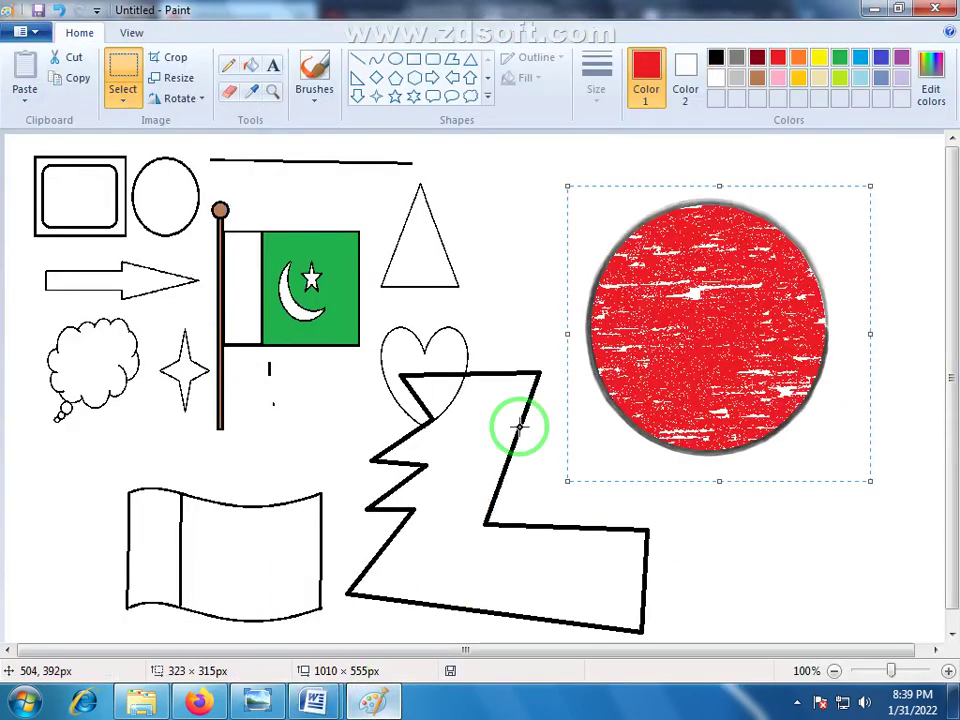
{"action": "left_click", "coordinate": [508, 261]}
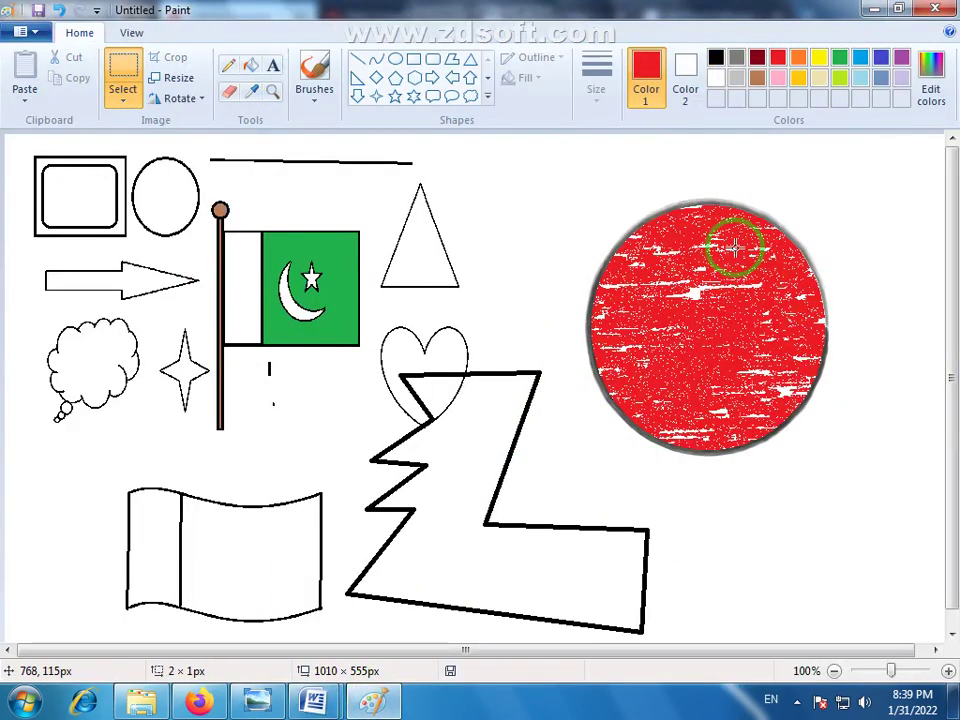